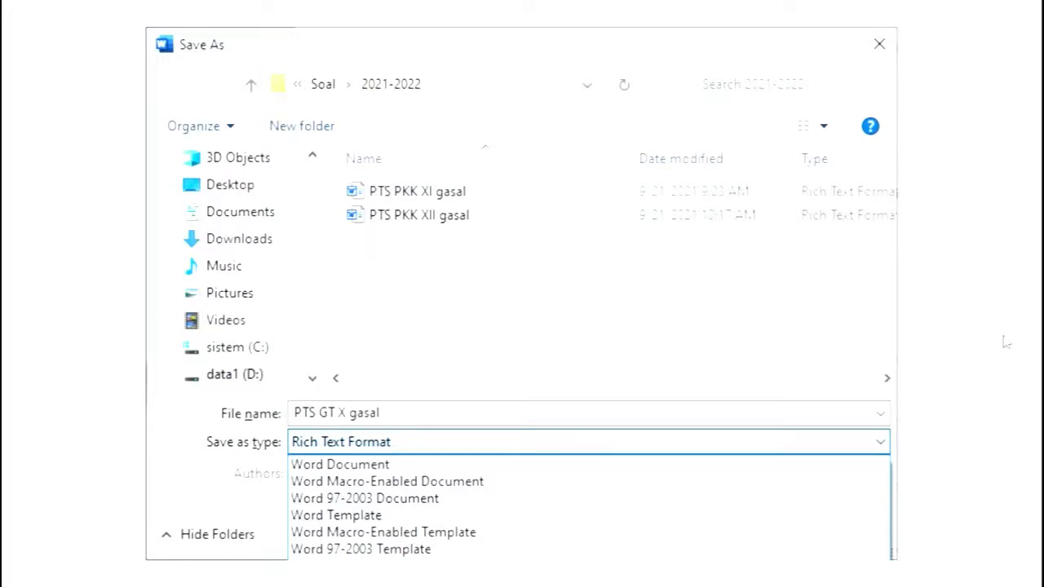
click(1005, 342)
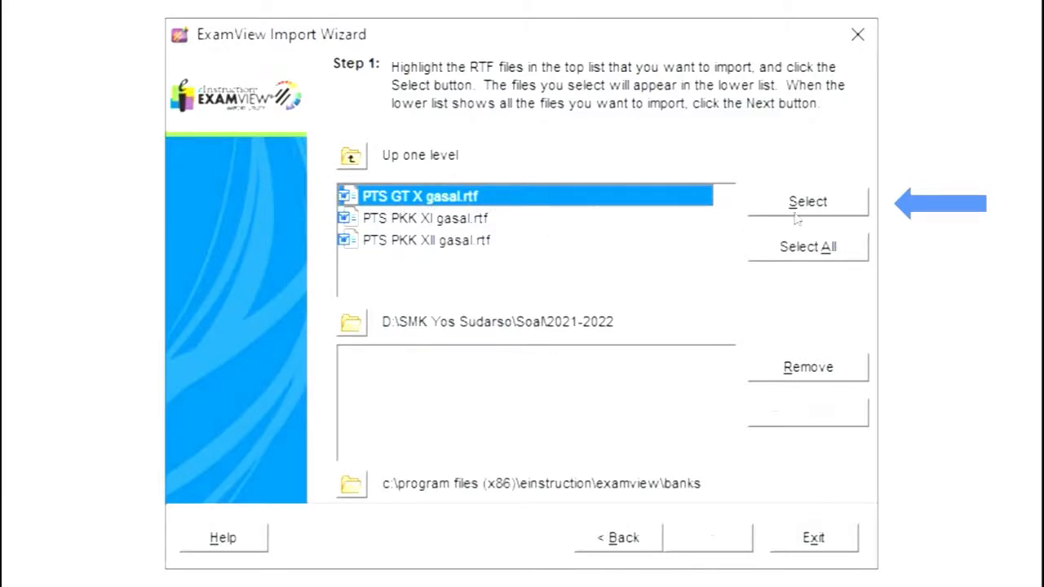
click(969, 316)
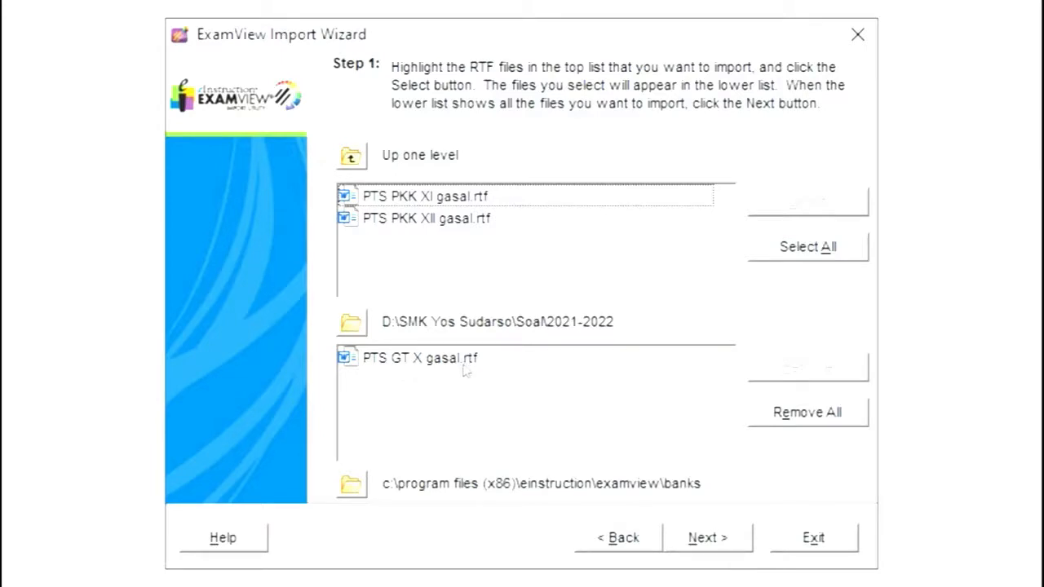
- Import PTS GT X gasal.rtf as a question bank, accepting the wizard's default preferences, fonts and keywords
click(697, 540)
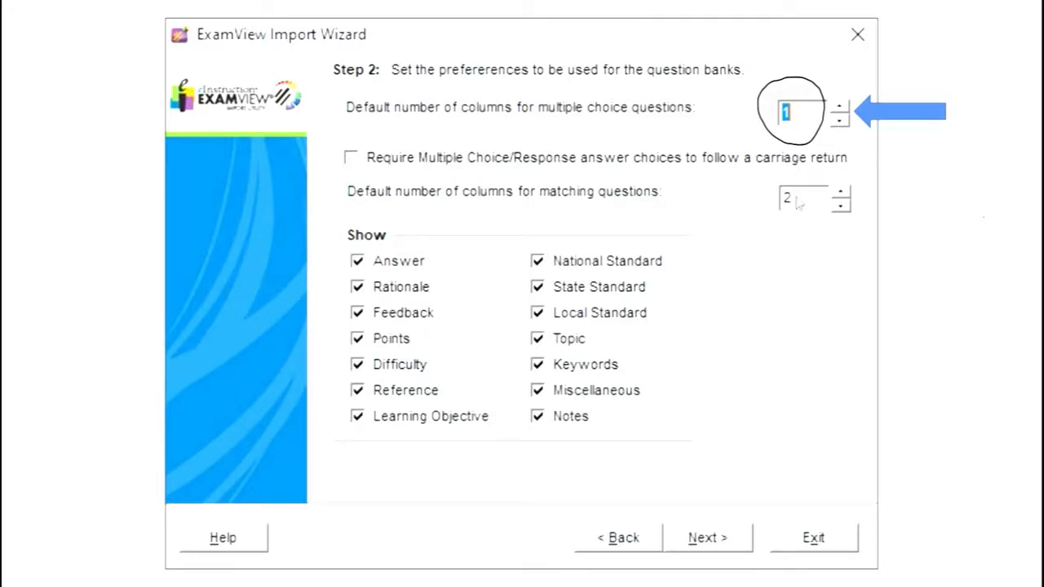
key(Return)
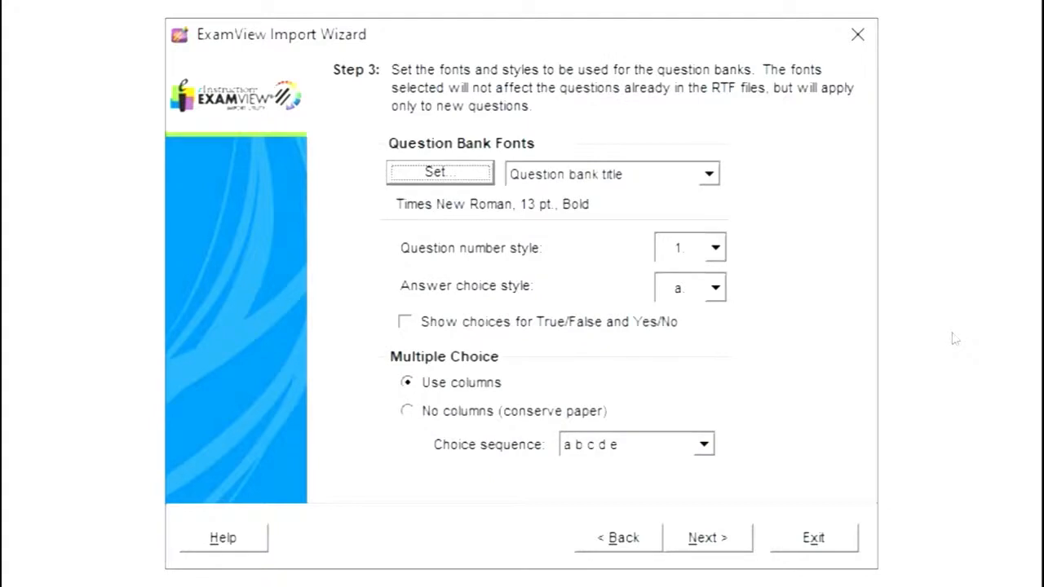
key(Return)
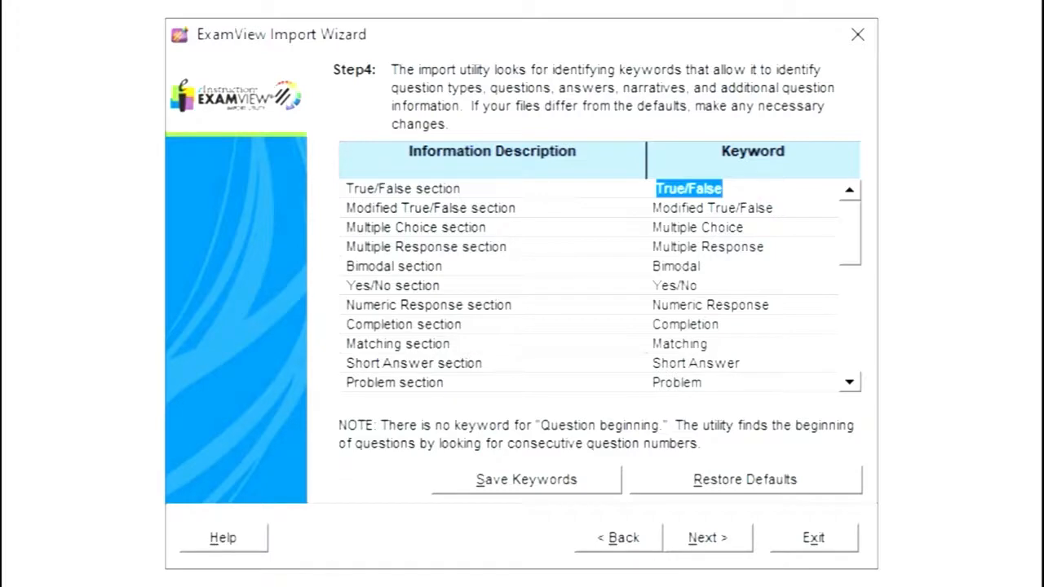
key(Return)
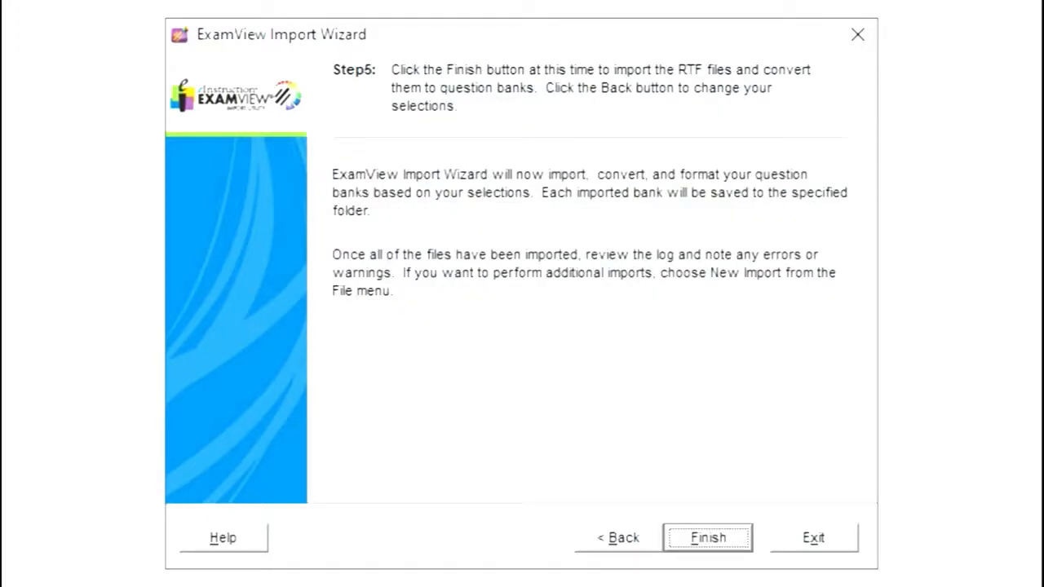
key(Return)
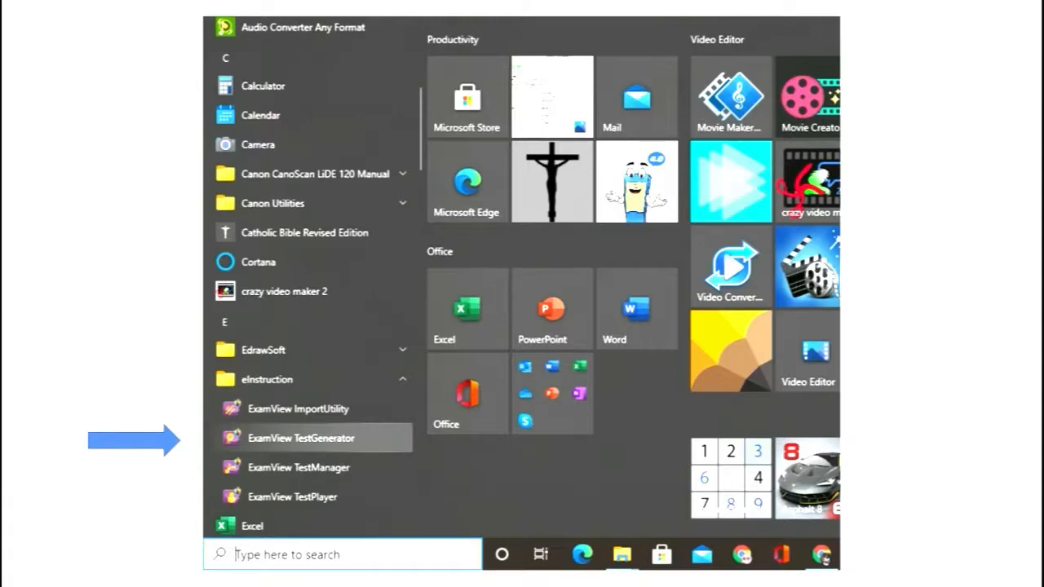
- Open the PTS GT X gasal question bank in ExamView TestGenerator and export it in Blackboard 7.1-9.0 format as pts gt x gasal
click(929, 371)
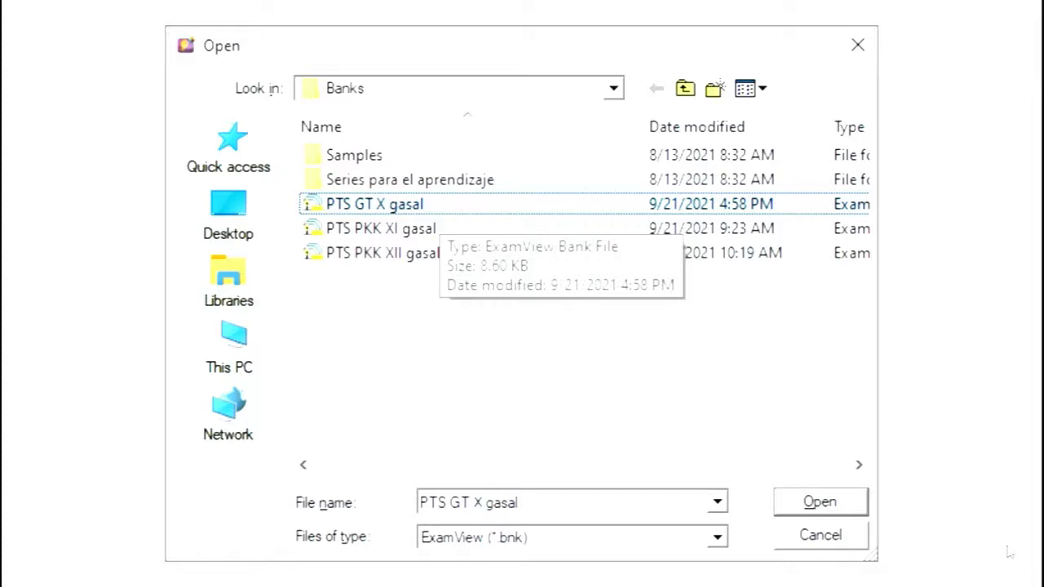
key(Return)
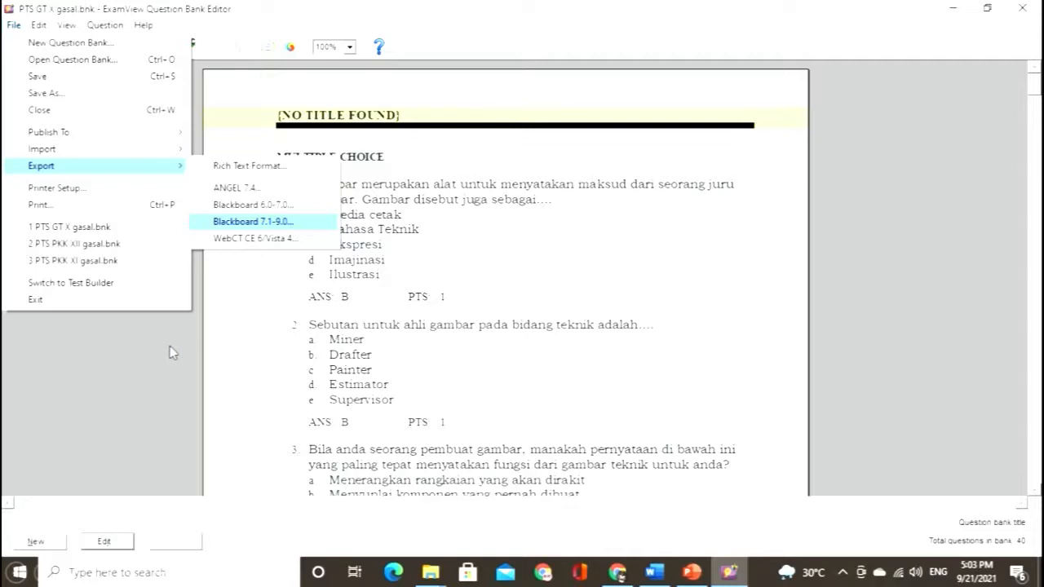
click(248, 224)
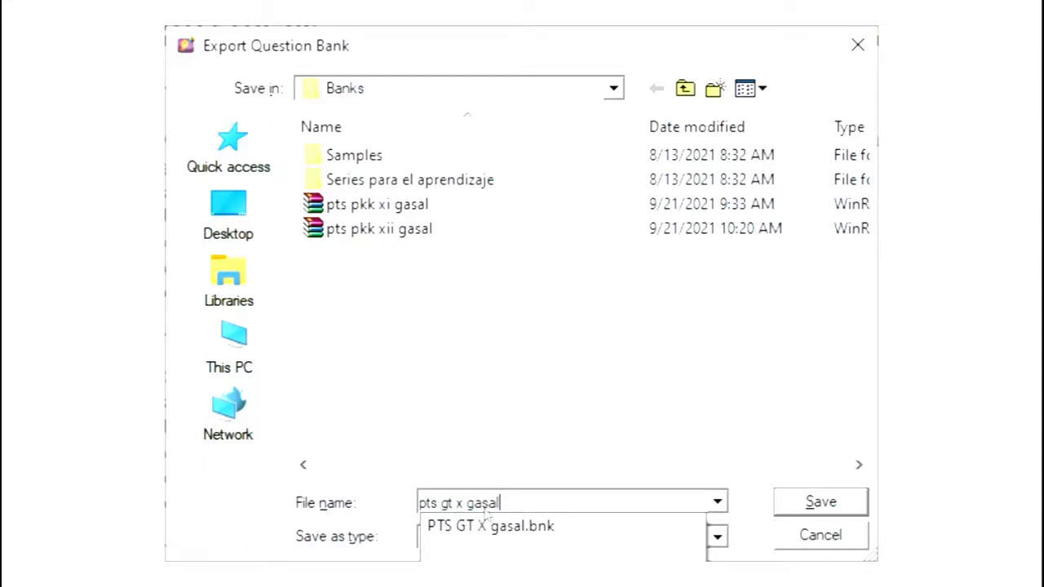
key(Return)
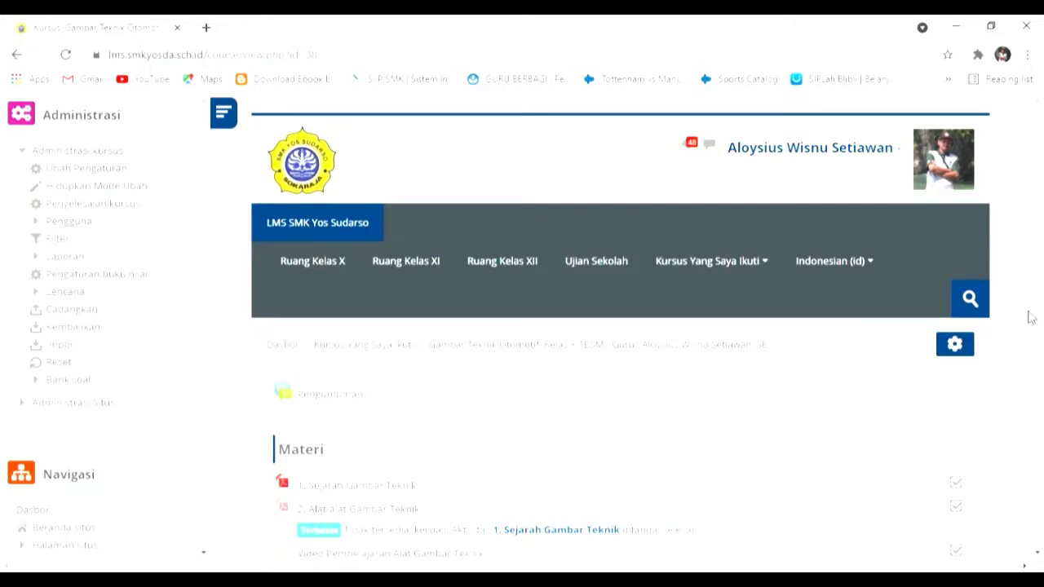
- Turn on course editing mode and open the Gambar Teknik Otomotif, Kelas X TBSM course from the Ruang Kelas X category
click(127, 190)
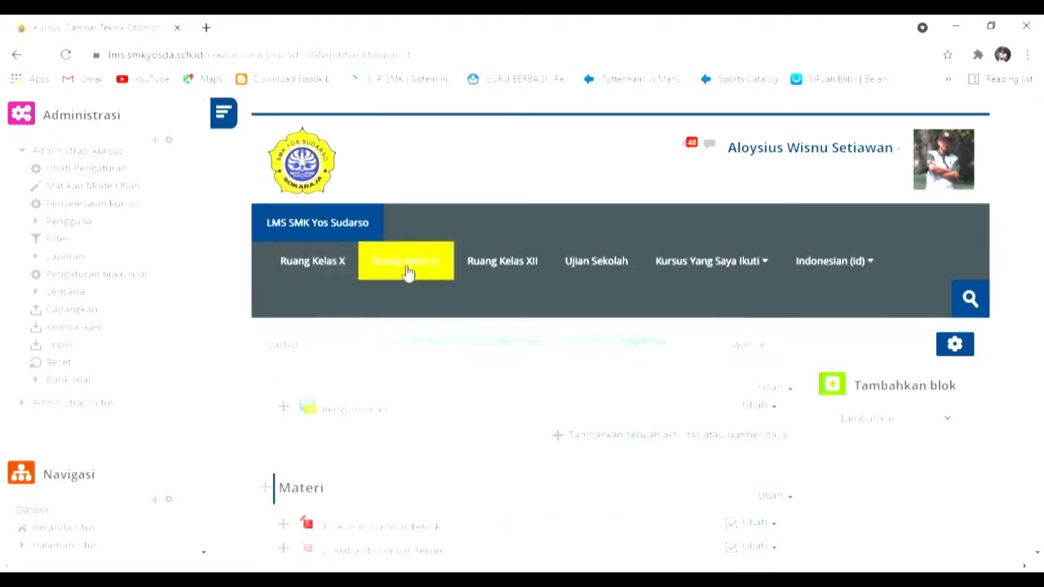
click(325, 272)
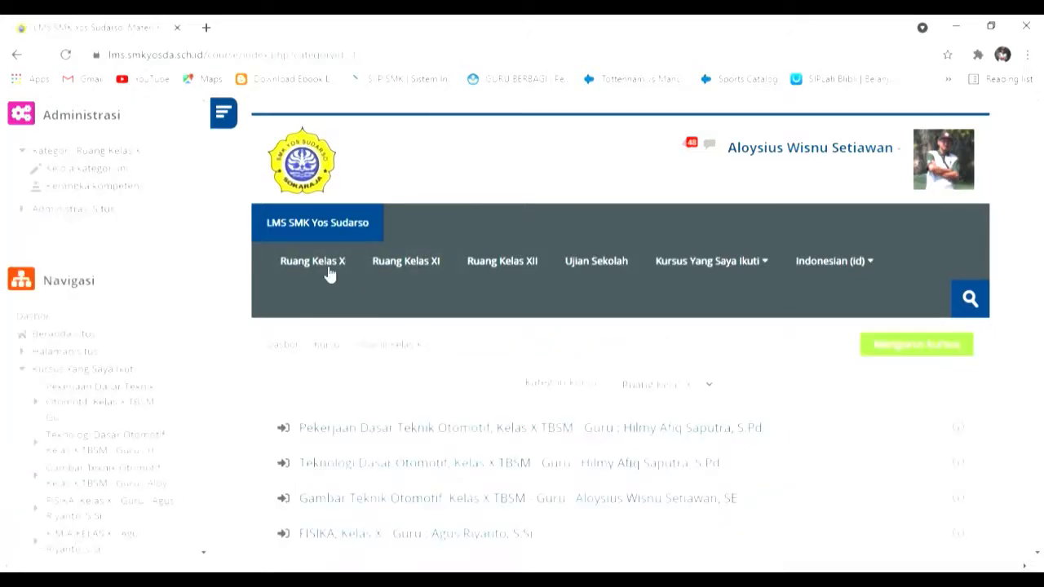
scroll(345, 305, down, 3)
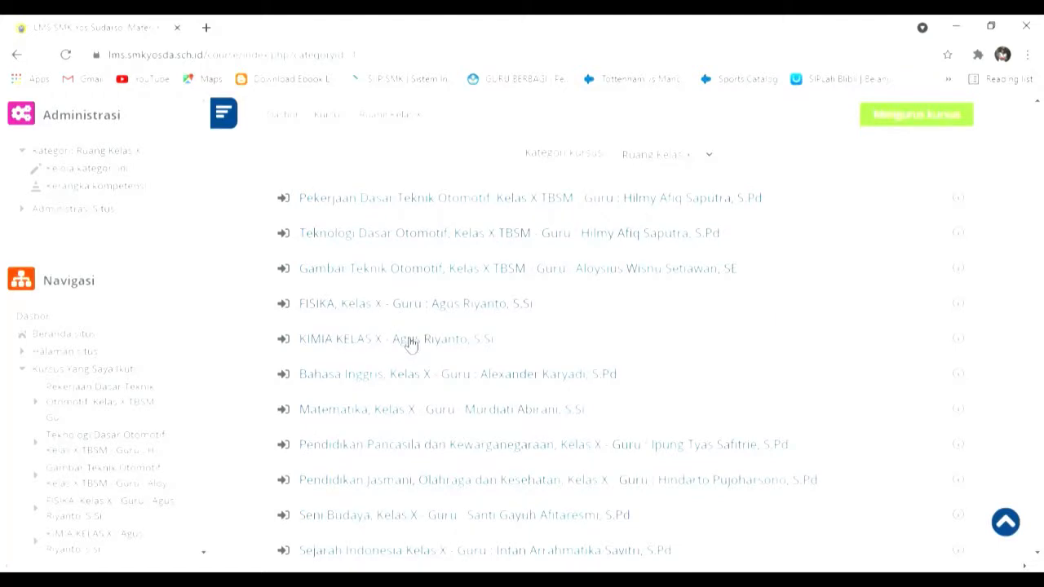
scroll(393, 258, up, 3)
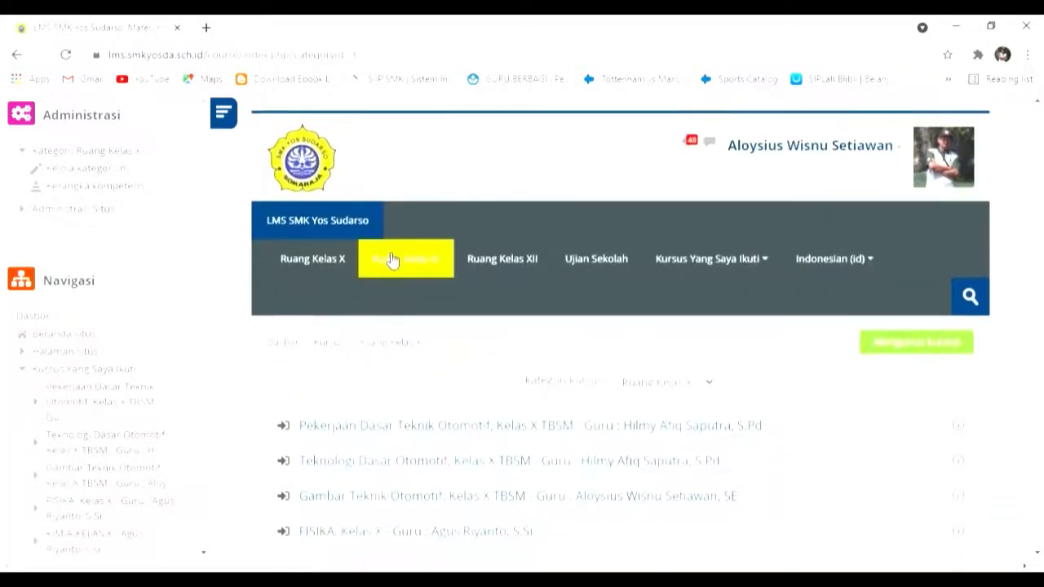
scroll(392, 259, down, 2)
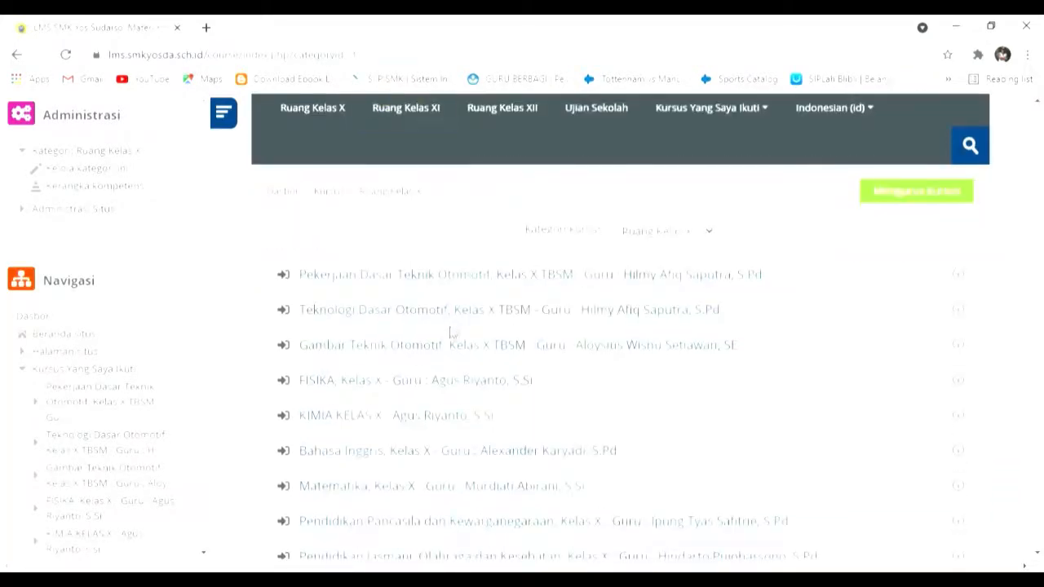
click(414, 353)
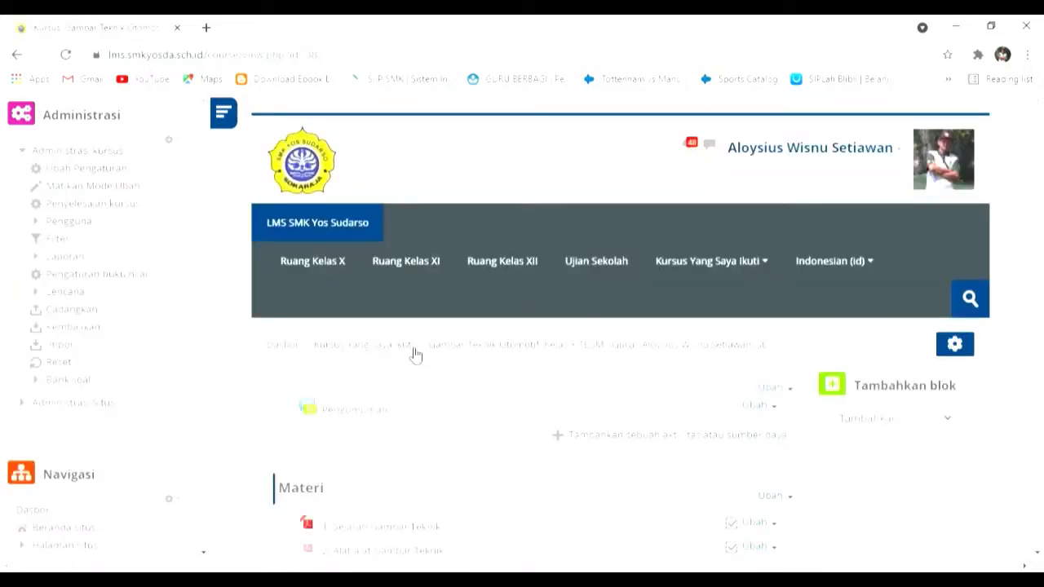
- Add a Kuis activity to the course's Penilaian section and name it PTS Gambar Teknik Semester Gasal
scroll(414, 352, down, 10)
scroll(415, 352, down, 10)
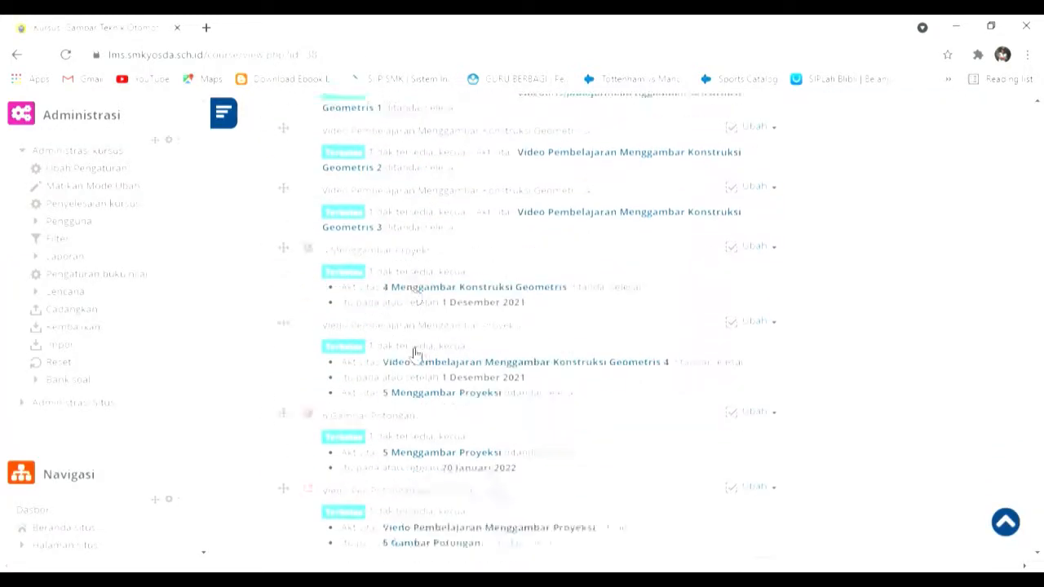
scroll(414, 352, down, 10)
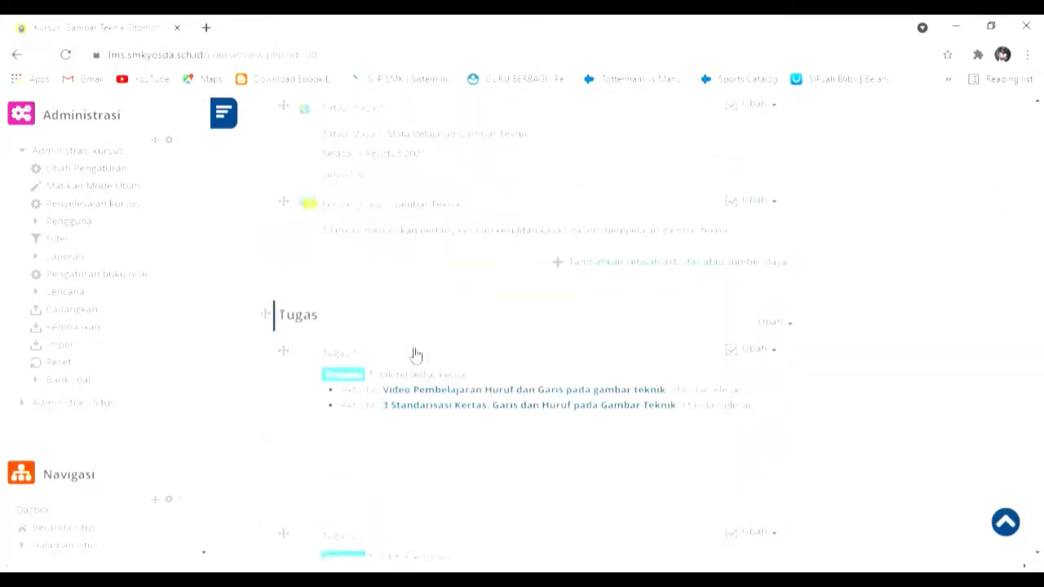
scroll(414, 352, down, 8)
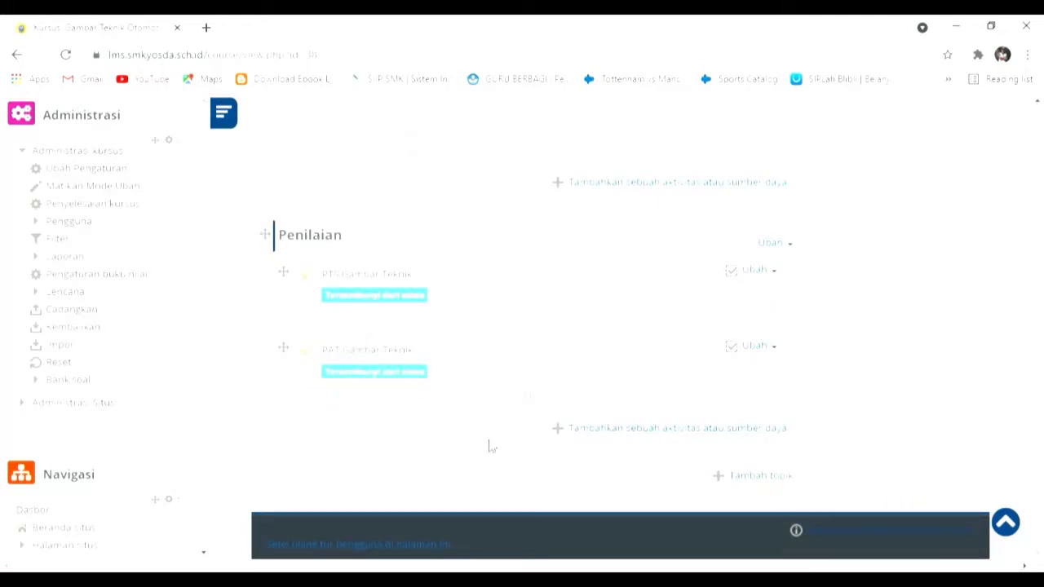
click(638, 438)
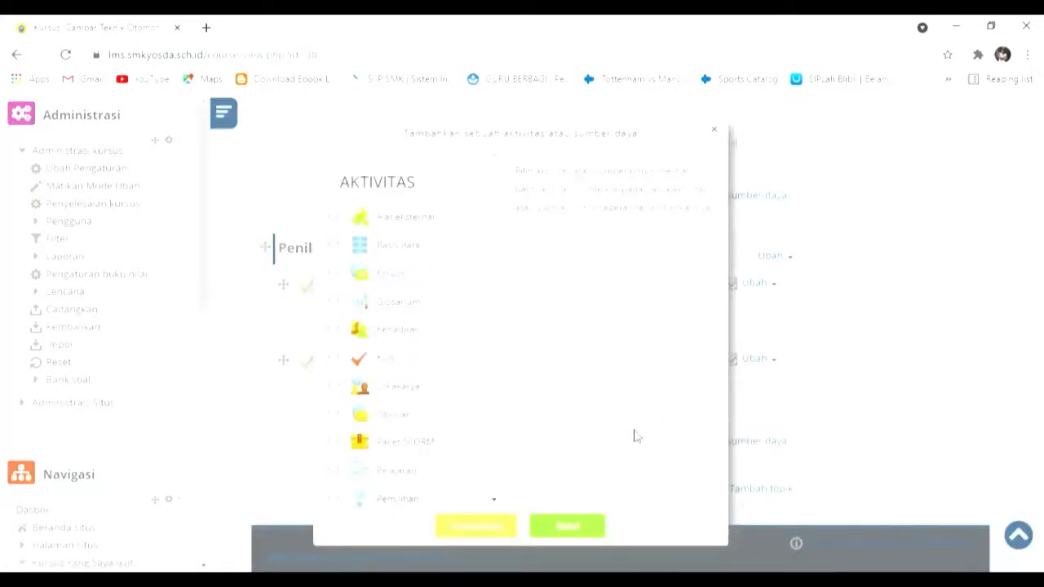
click(390, 360)
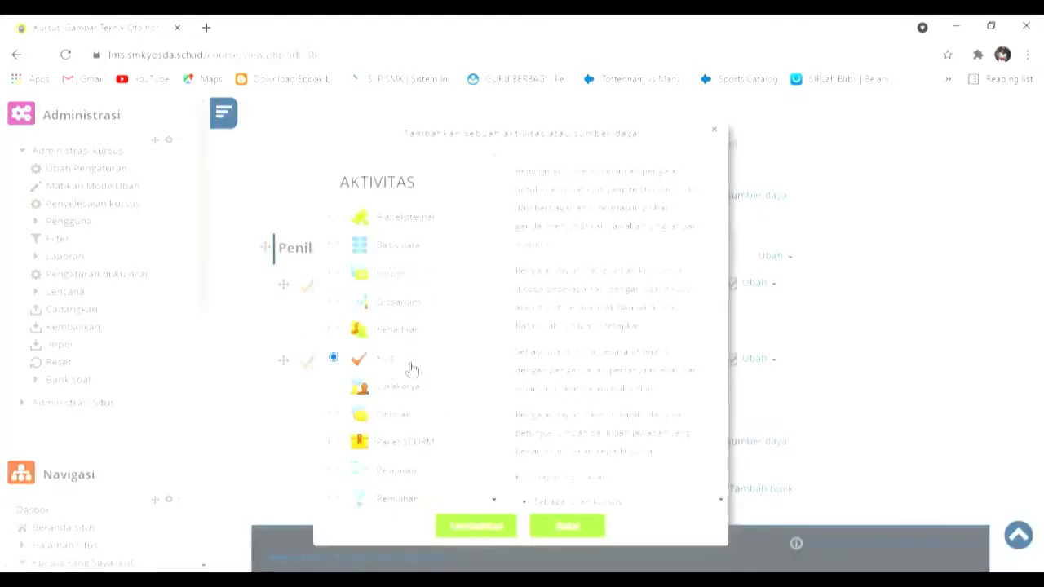
click(481, 528)
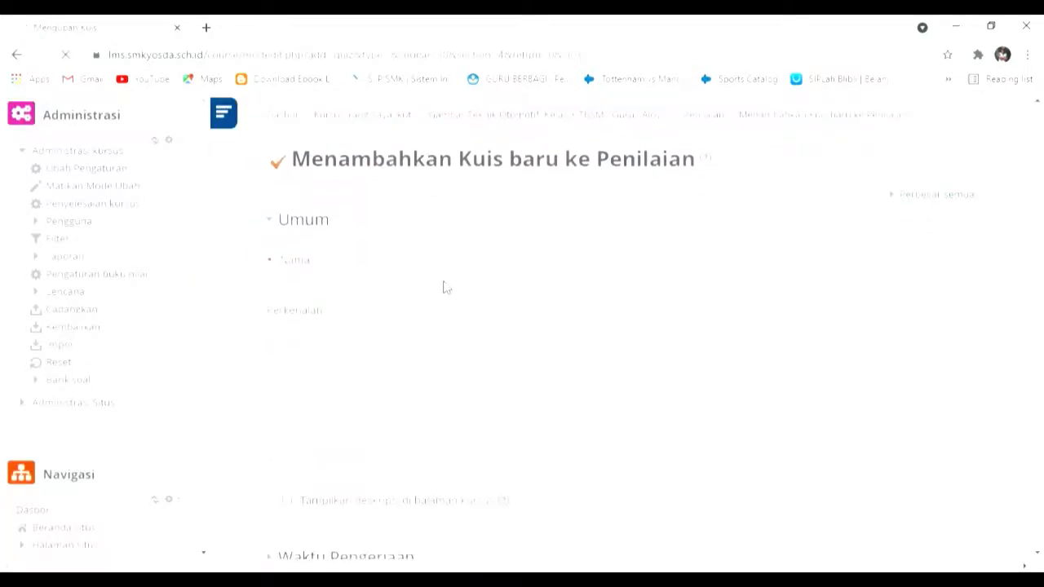
click(444, 264)
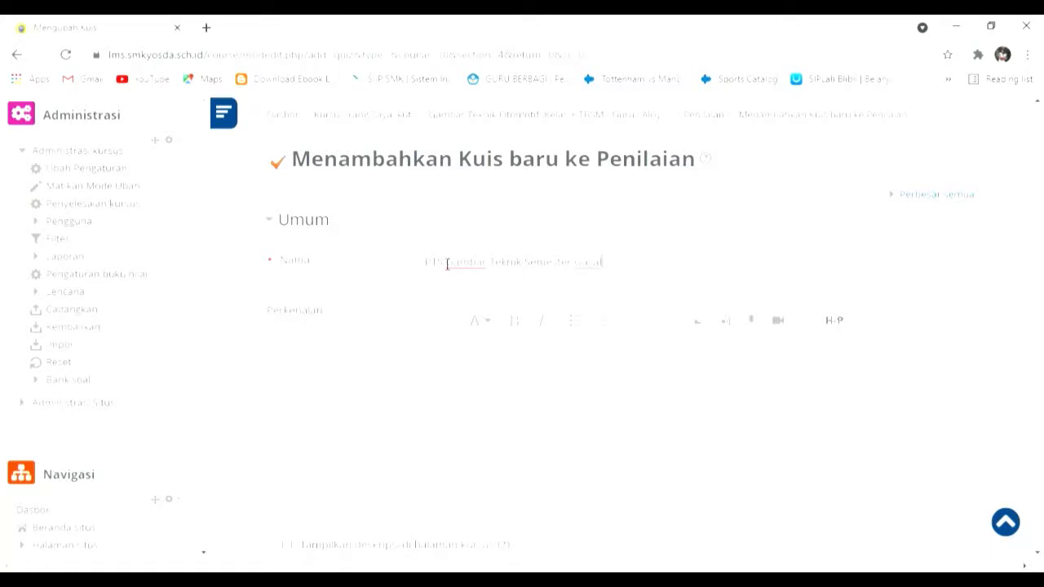
- Enable the quiz's opening date under Waktu Pengerjaan and set it to 28 September 2021
scroll(436, 298, down, 6)
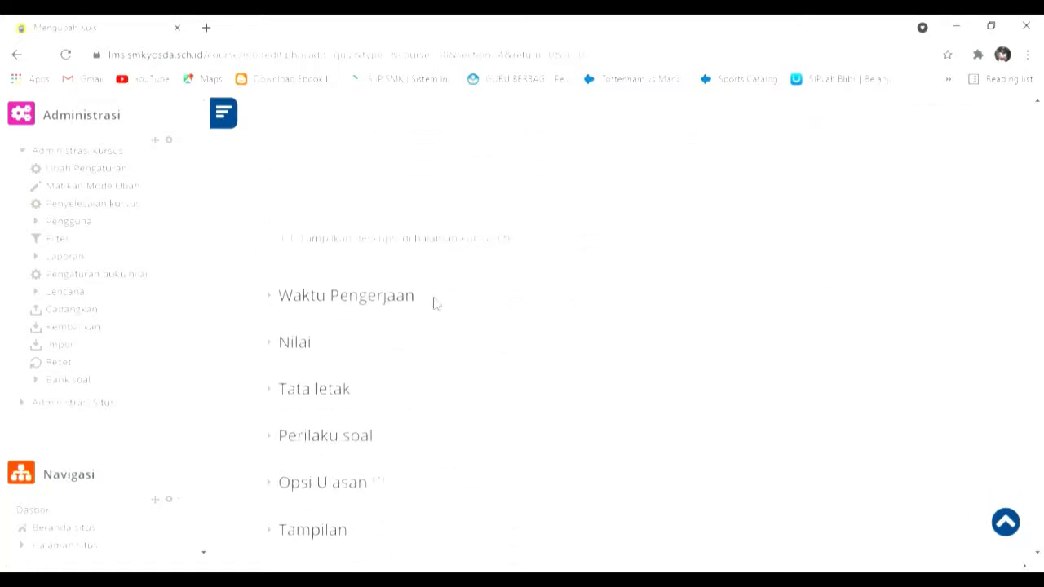
scroll(424, 303, up, 1)
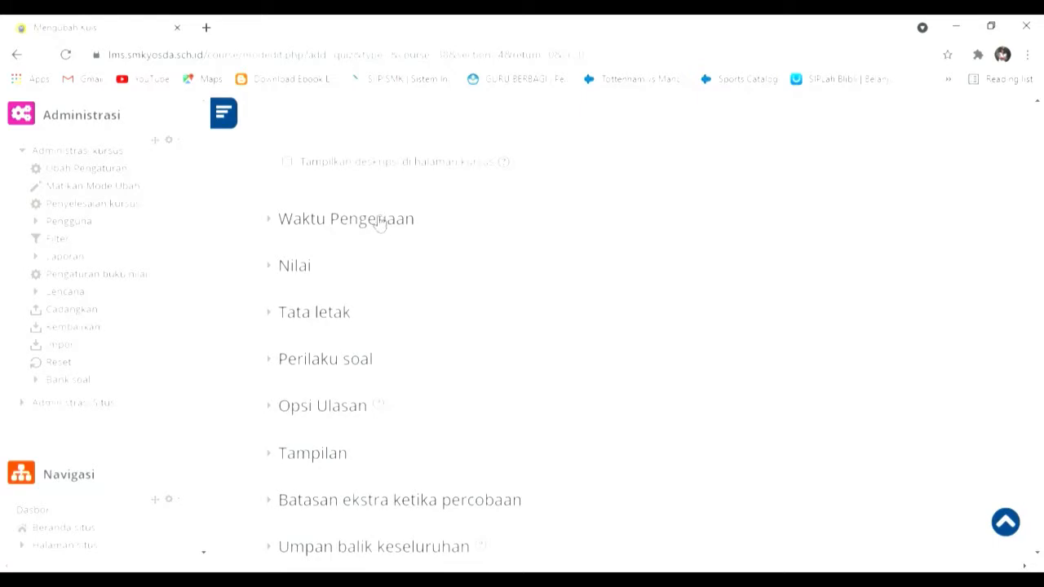
click(376, 227)
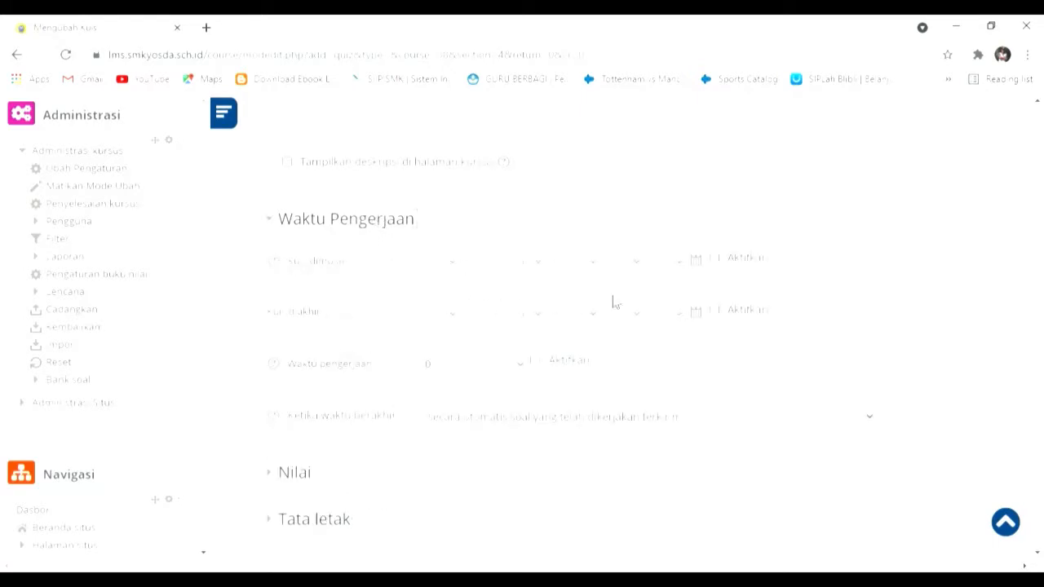
click(715, 259)
click(697, 262)
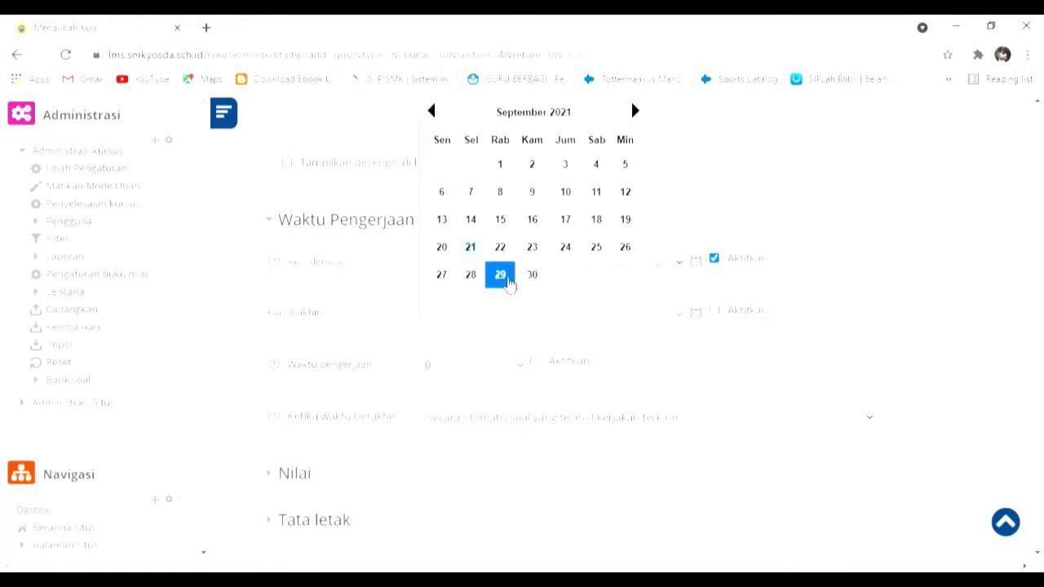
click(472, 276)
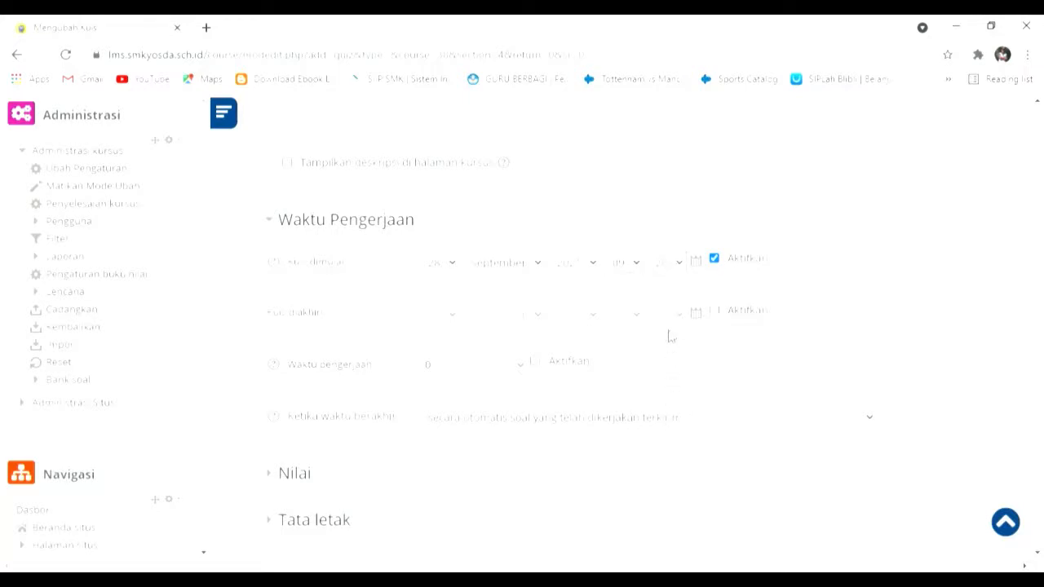
- Enable the quiz's closing date as 28 September 2021 with an adjusted closing time, and enable the time limit
click(714, 312)
click(698, 319)
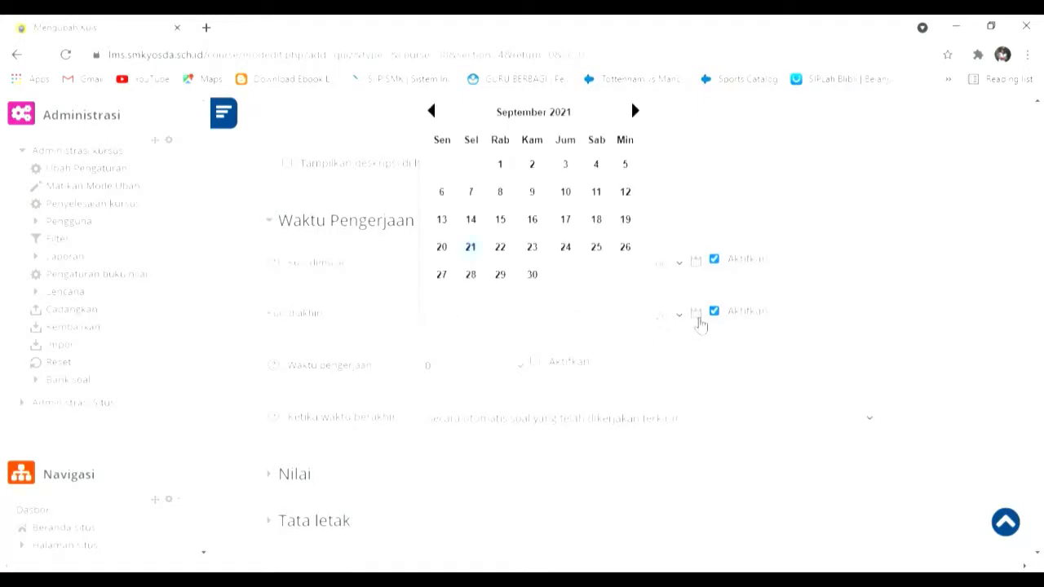
click(476, 277)
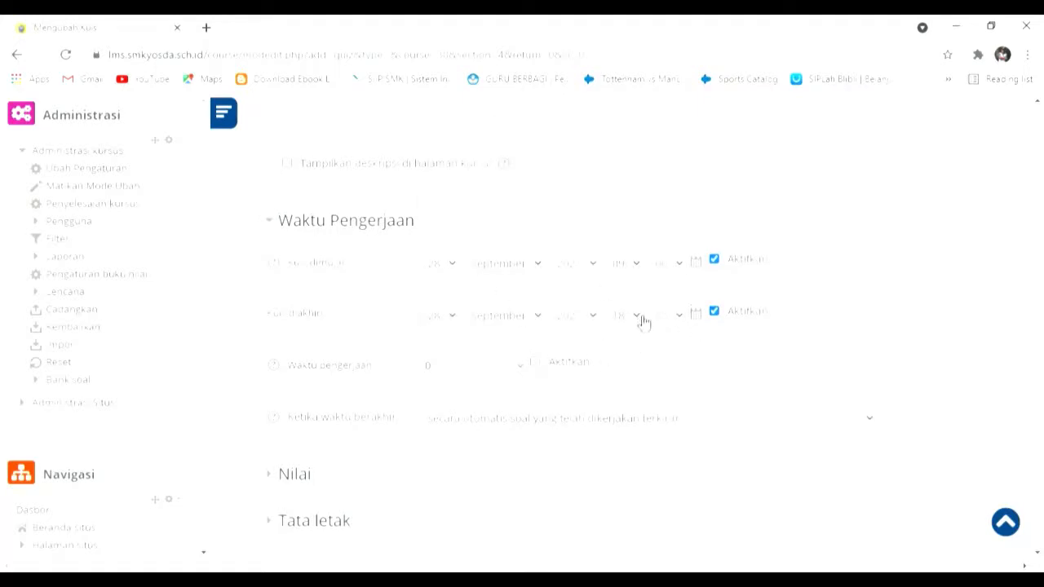
click(639, 317)
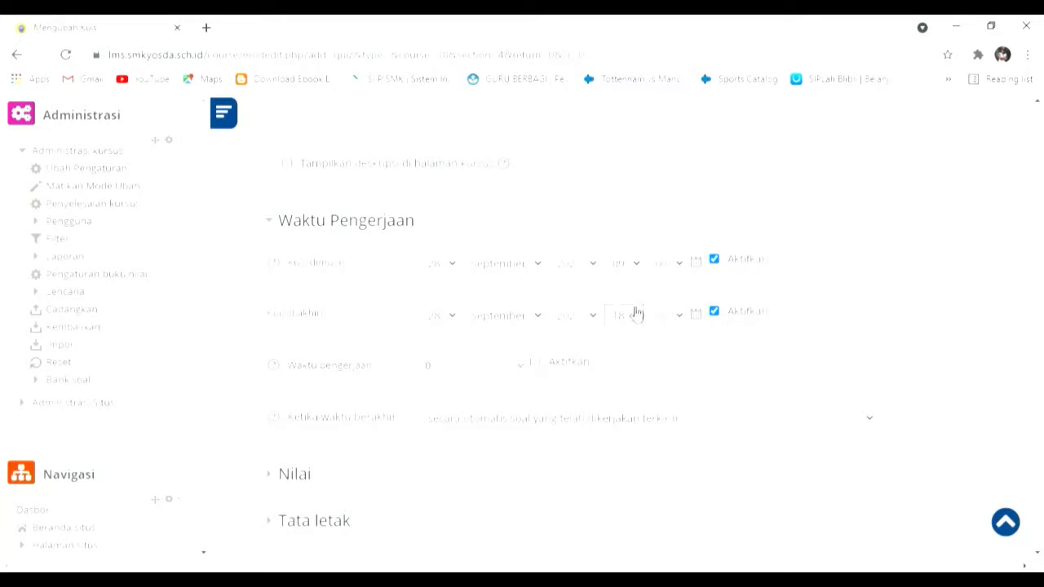
click(620, 203)
click(680, 317)
click(535, 364)
- Add a date access restriction to the quiz that allows entry from 28 September 2021 at 08:55
scroll(434, 380, down, 6)
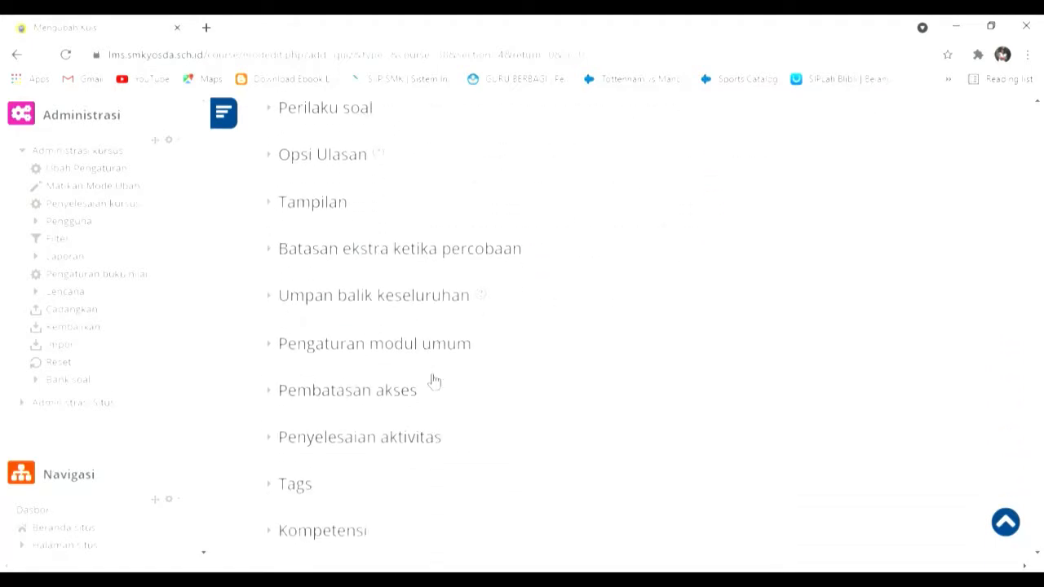
scroll(434, 380, down, 1)
click(406, 318)
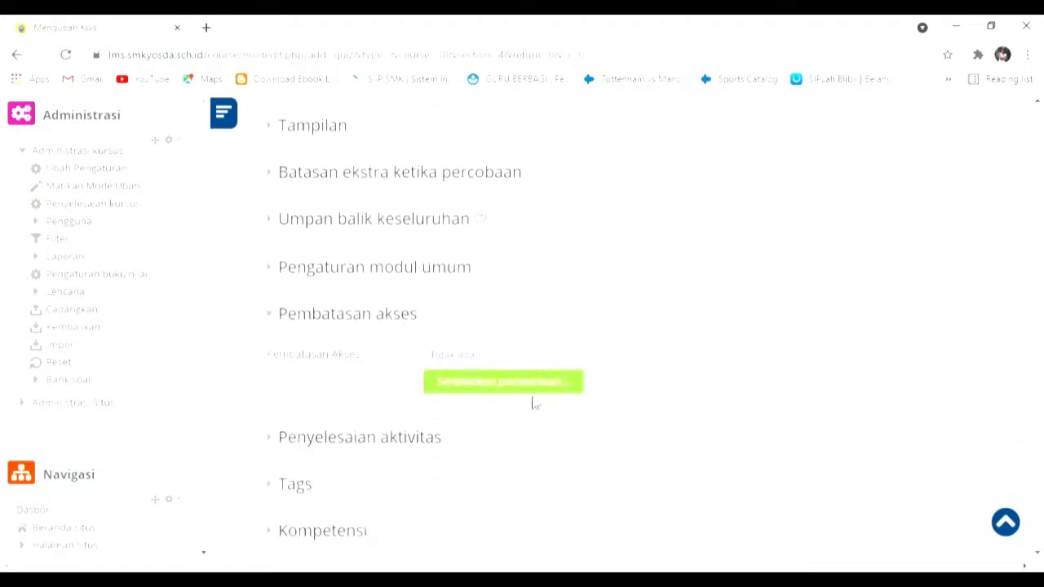
click(536, 390)
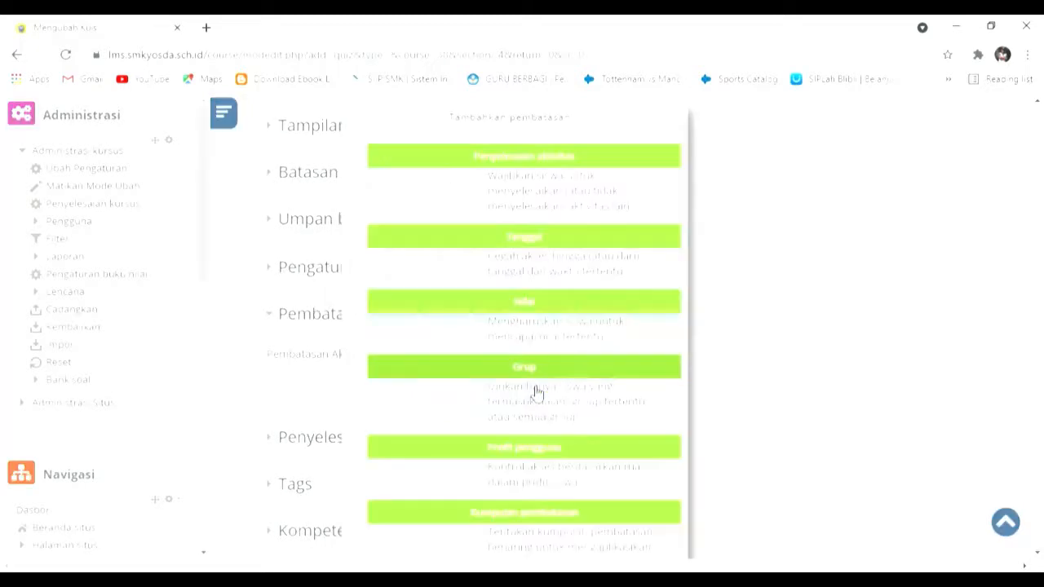
click(525, 237)
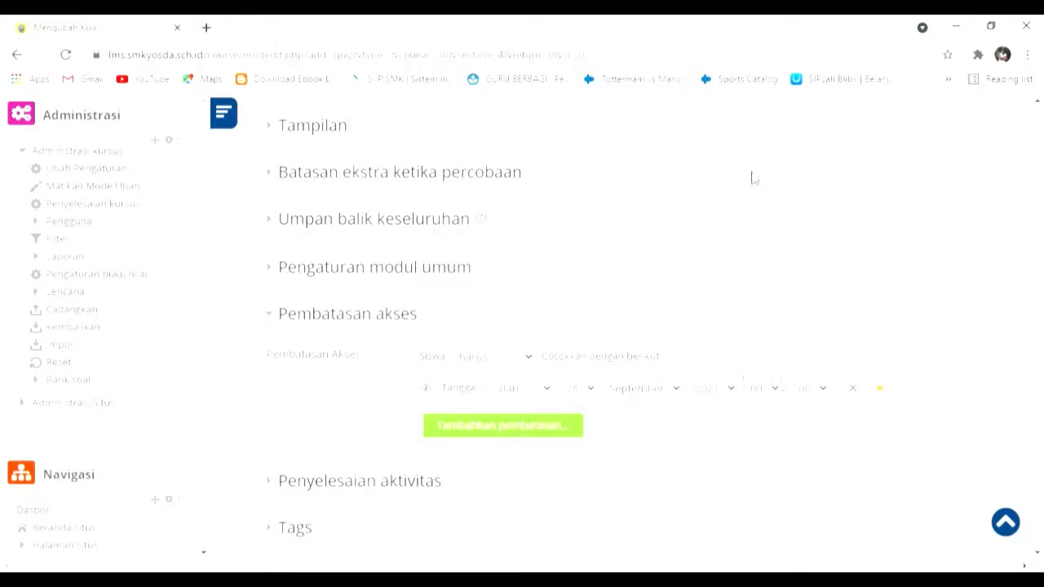
click(818, 390)
click(810, 366)
- Add two activity completion restrictions requiring Tugas 2 and the paper standards activity to be marked complete
click(543, 425)
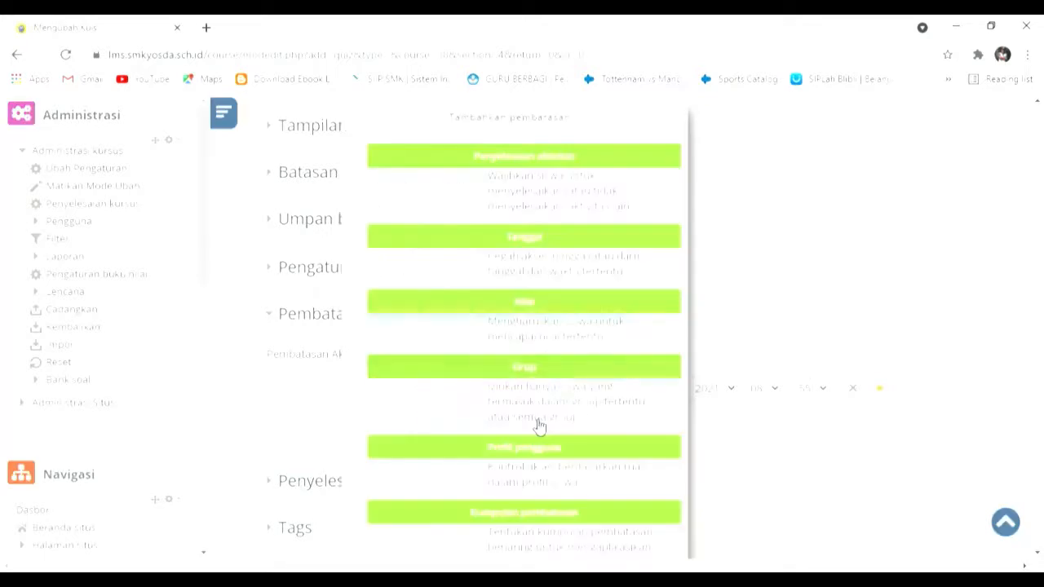
click(542, 162)
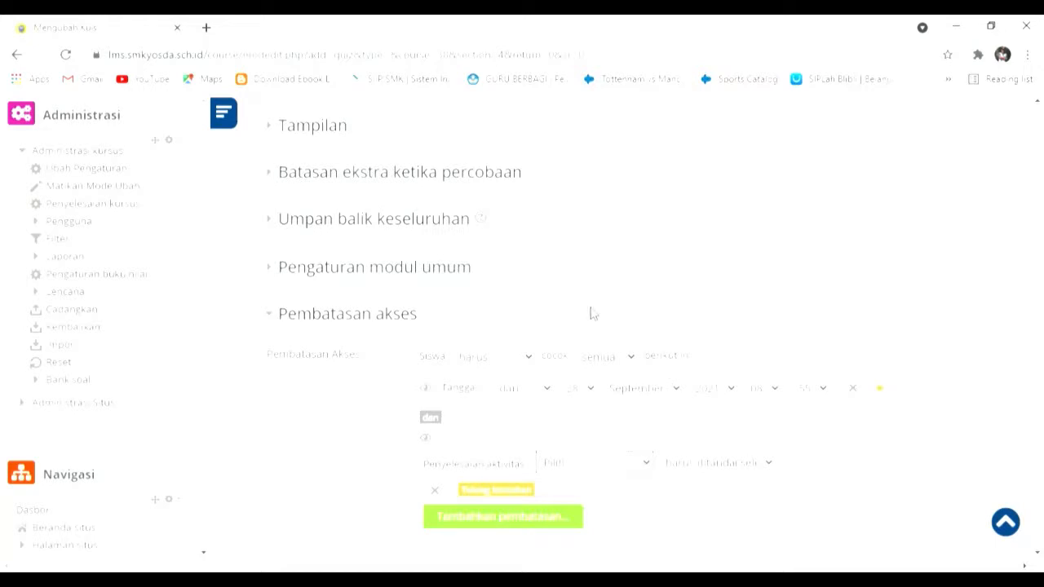
click(576, 517)
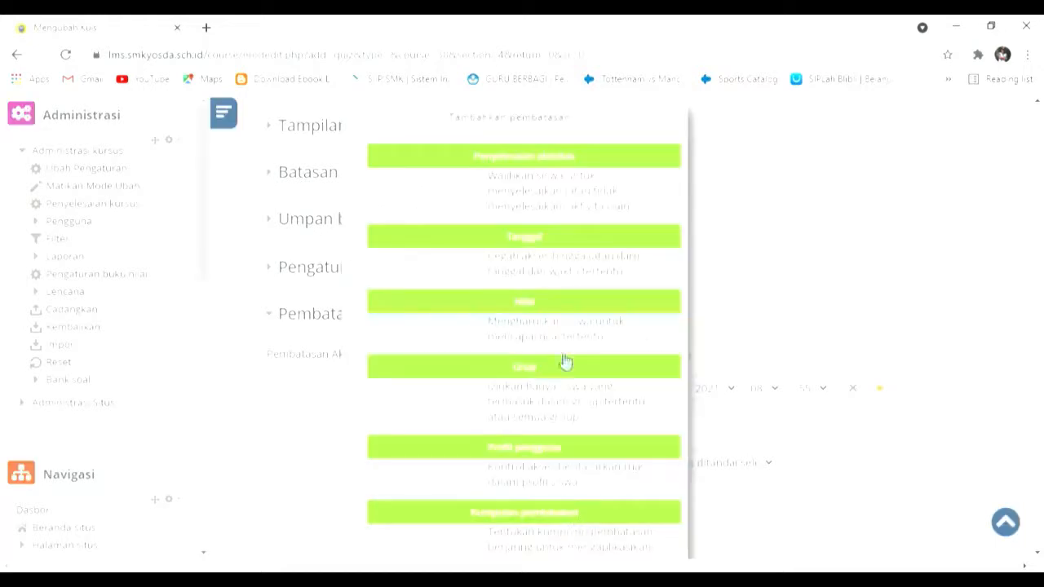
click(580, 164)
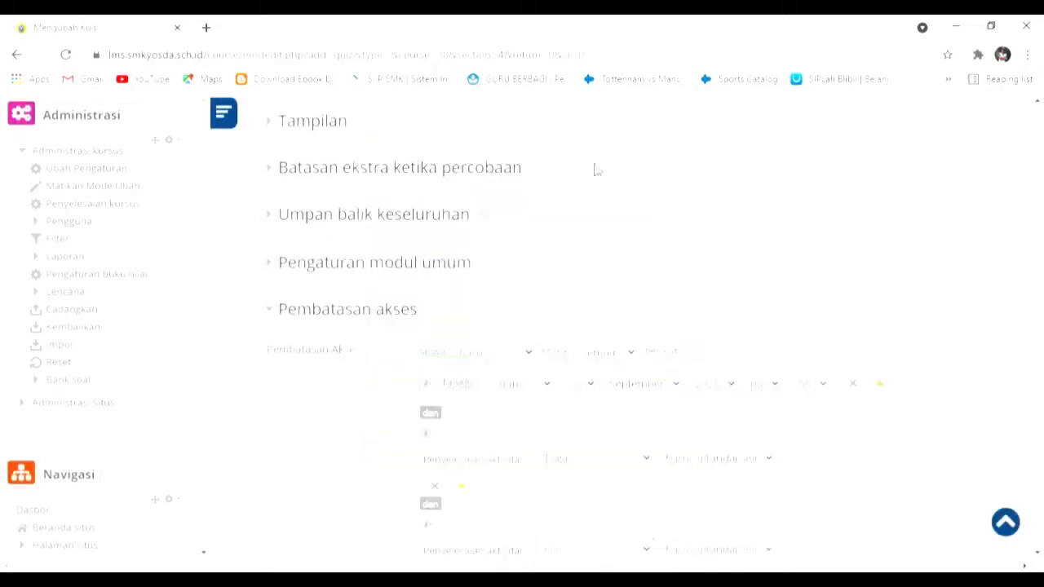
scroll(640, 453, down, 3)
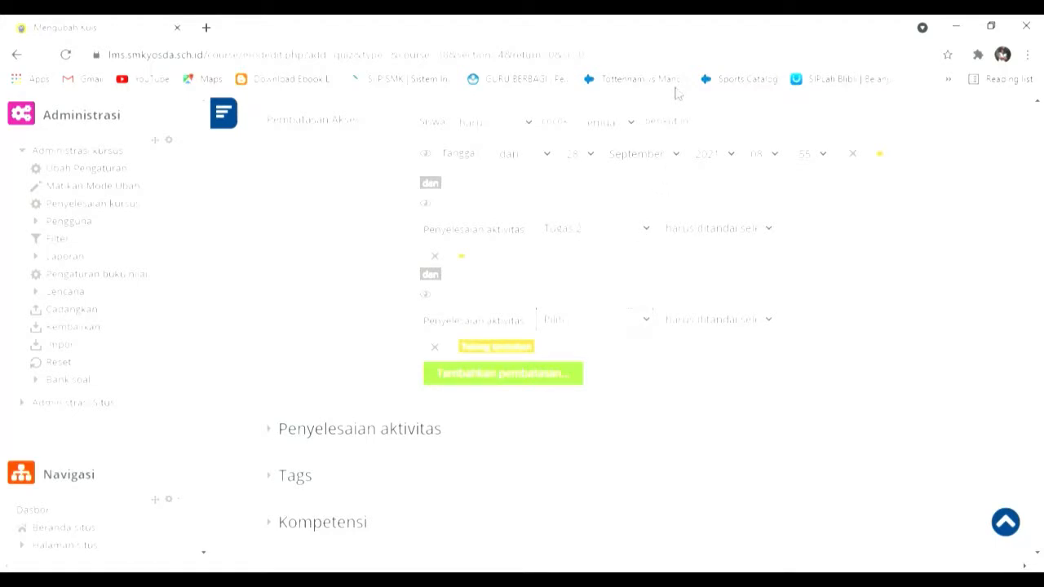
scroll(571, 380, down, 2)
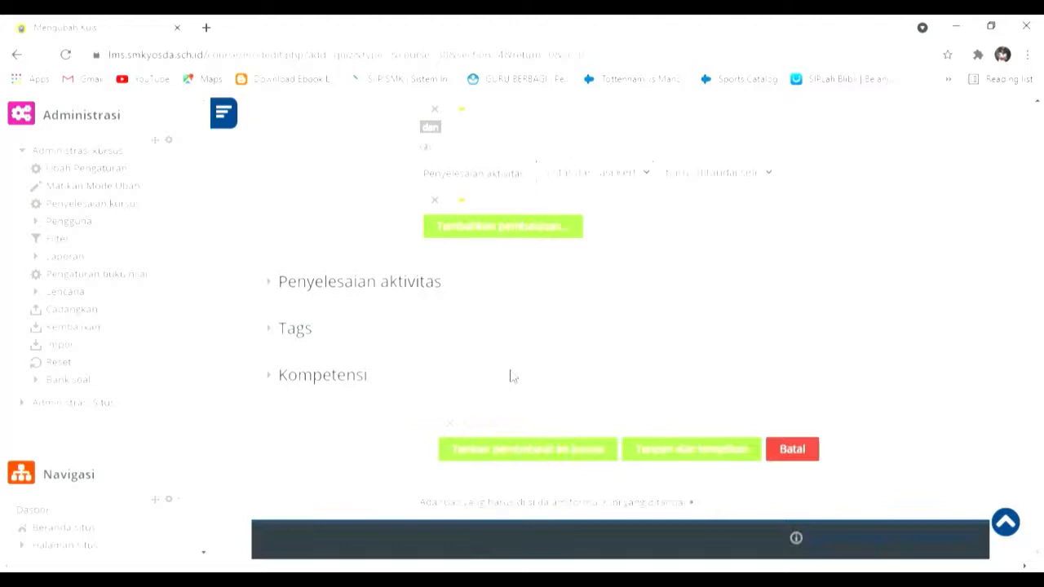
- Check the quiz's activity completion settings, then save the quiz and display it
click(407, 283)
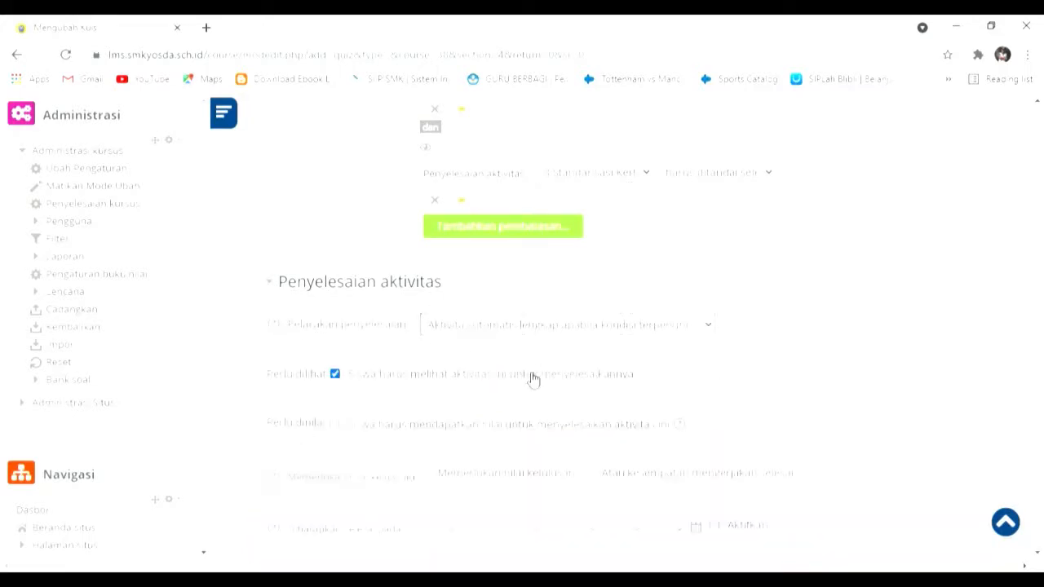
scroll(566, 482, down, 3)
click(689, 459)
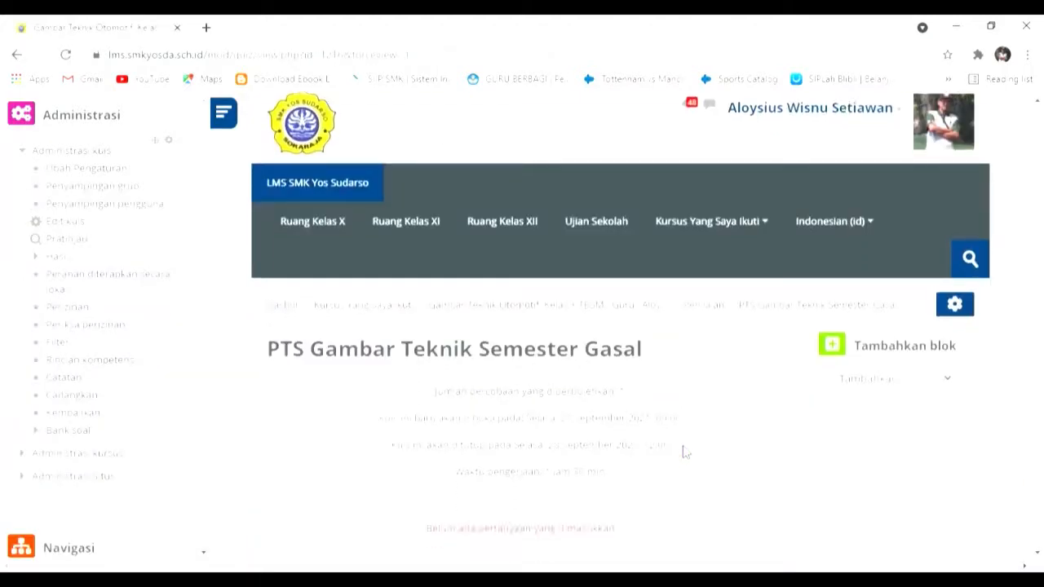
- Open question import in the quiz's question bank and choose Blackboard as the file format
scroll(685, 452, down, 3)
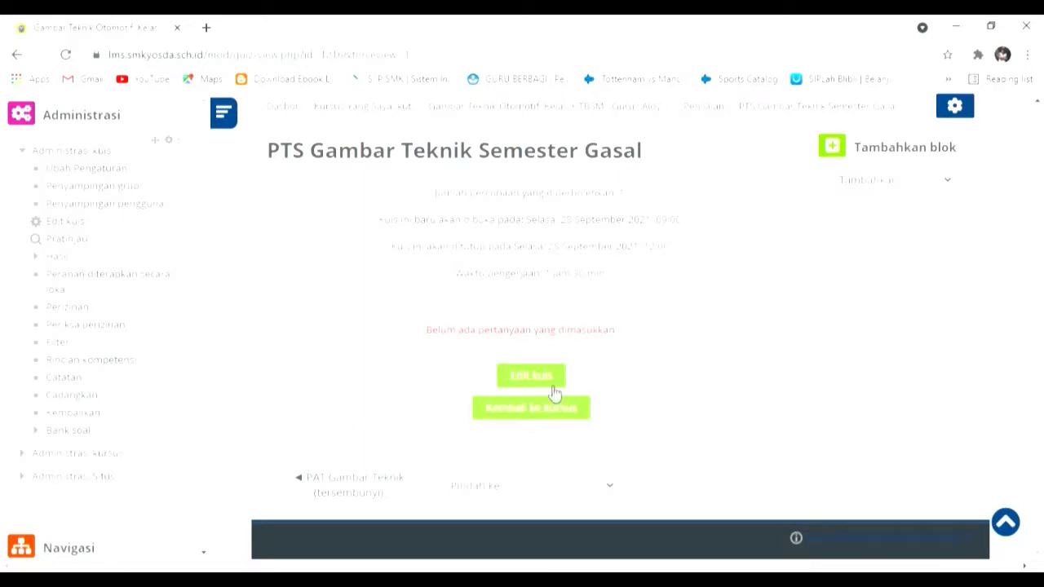
click(75, 432)
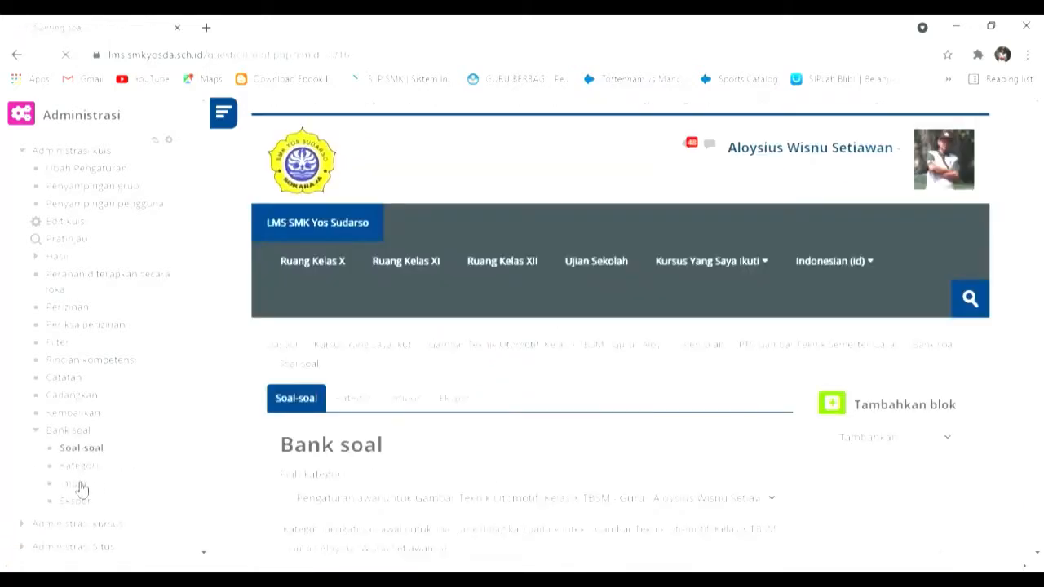
click(77, 486)
scroll(326, 457, down, 3)
scroll(325, 457, down, 2)
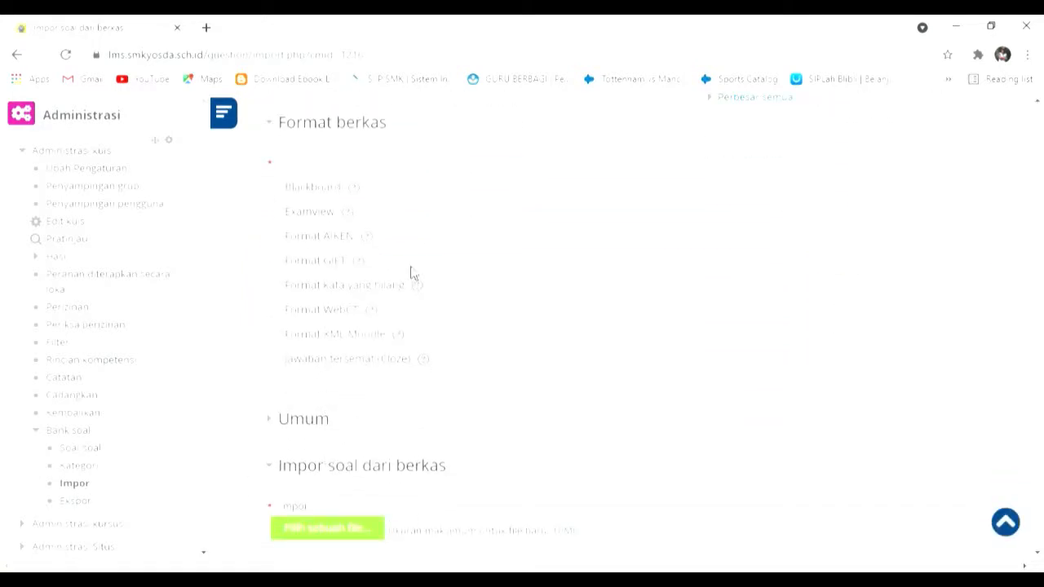
click(276, 189)
- Upload the pts gt x gasal.zip file and import its questions into the question bank
scroll(575, 285, down, 3)
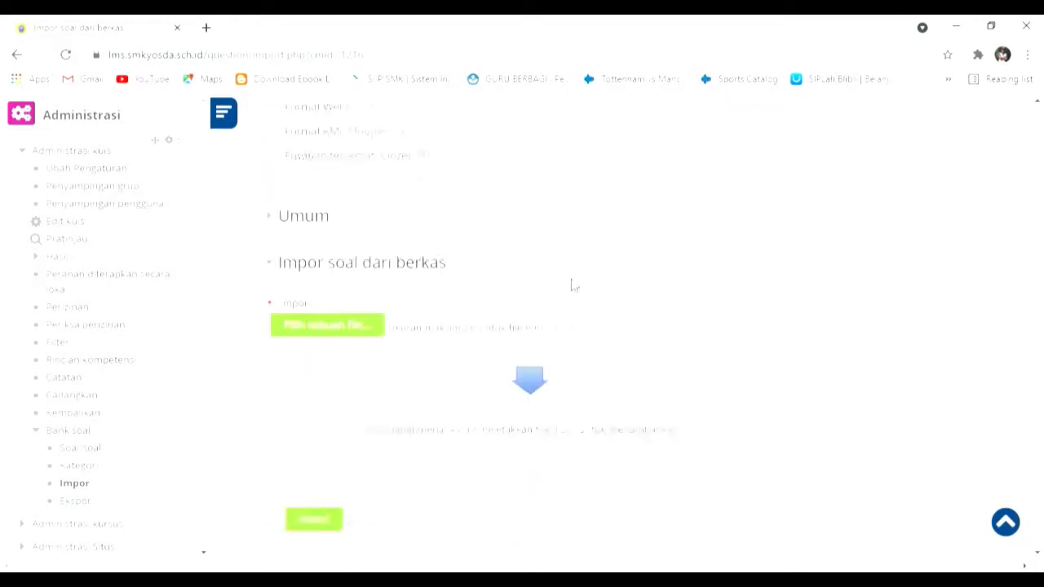
scroll(571, 285, down, 1)
click(343, 230)
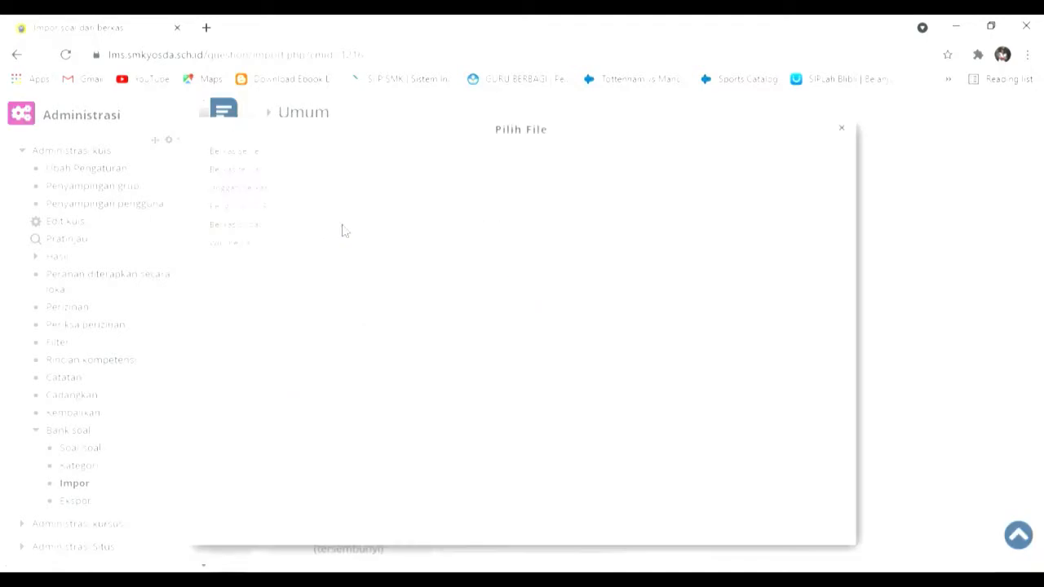
click(426, 235)
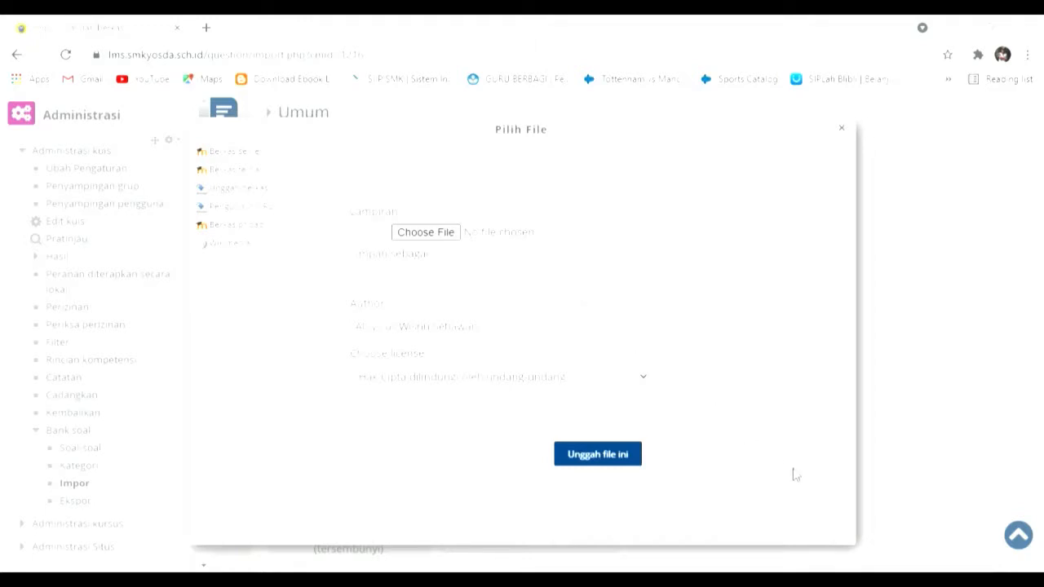
click(618, 459)
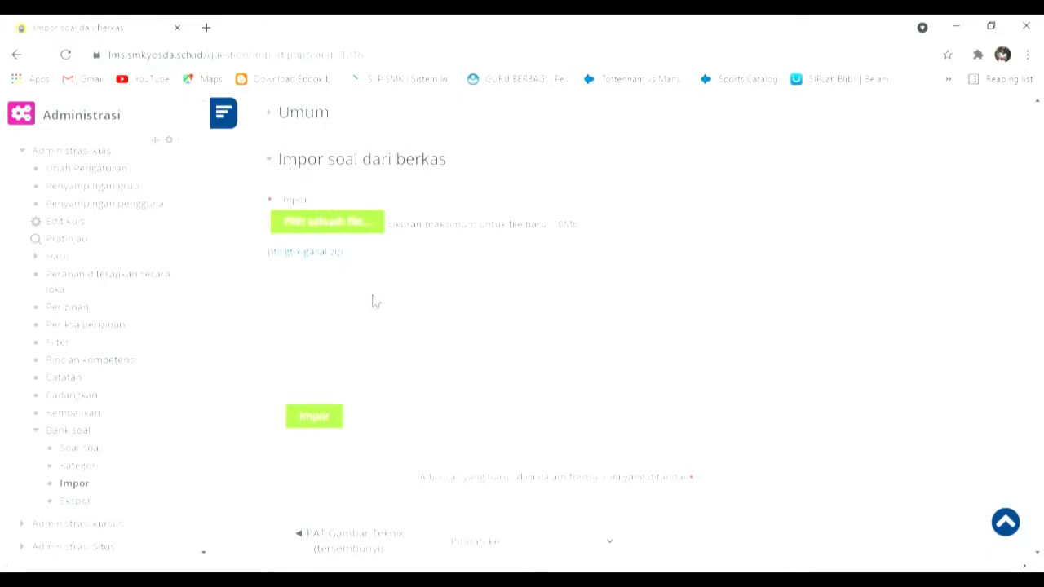
scroll(377, 308, down, 1)
scroll(377, 308, down, 1)
click(336, 366)
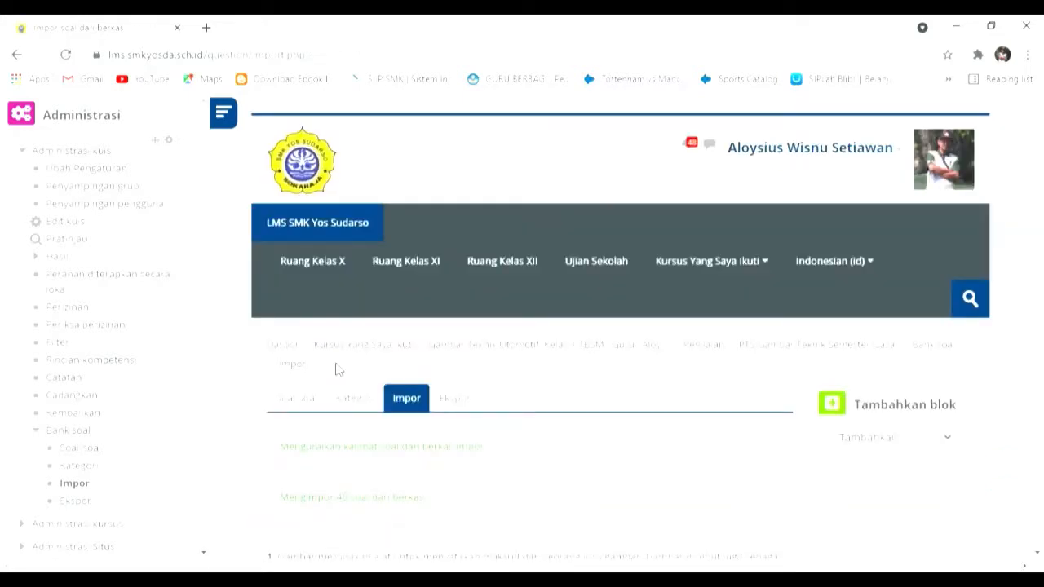
- Look over the imported questions, then return to the PTS Gambar Teknik Semester Gasal quiz and open its question editing page
scroll(489, 403, down, 5)
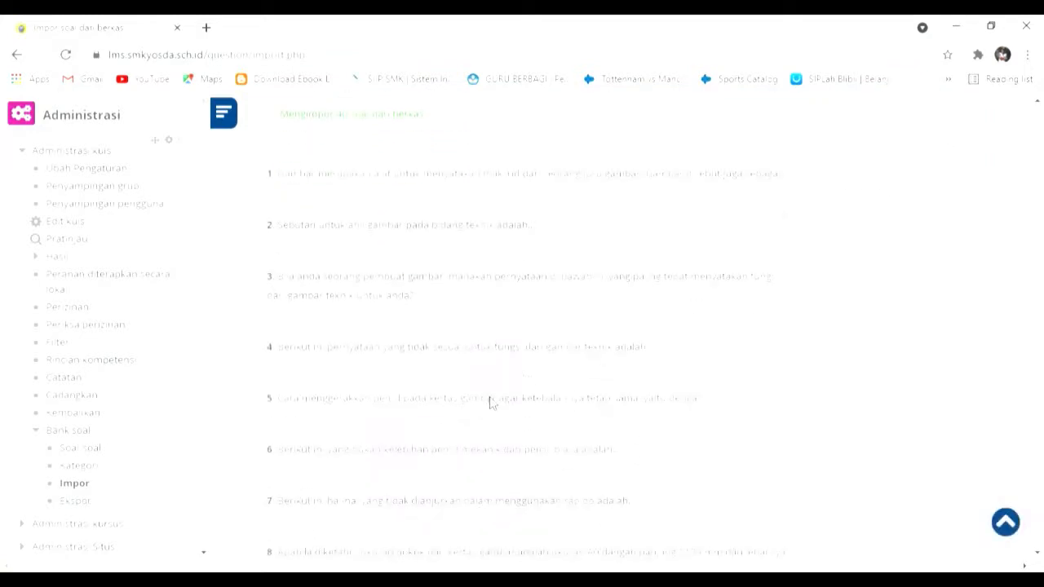
scroll(496, 403, up, 5)
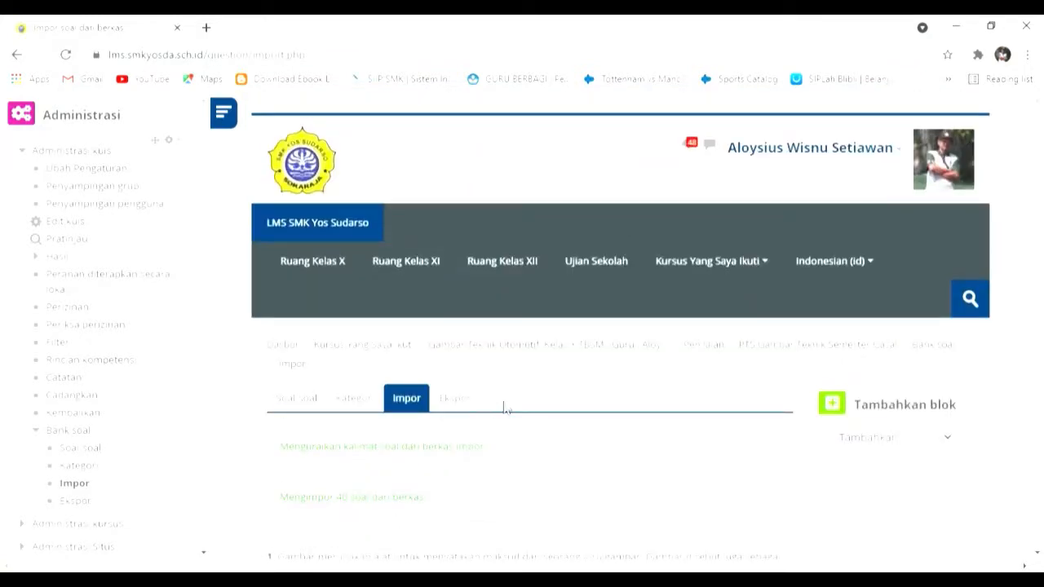
click(825, 352)
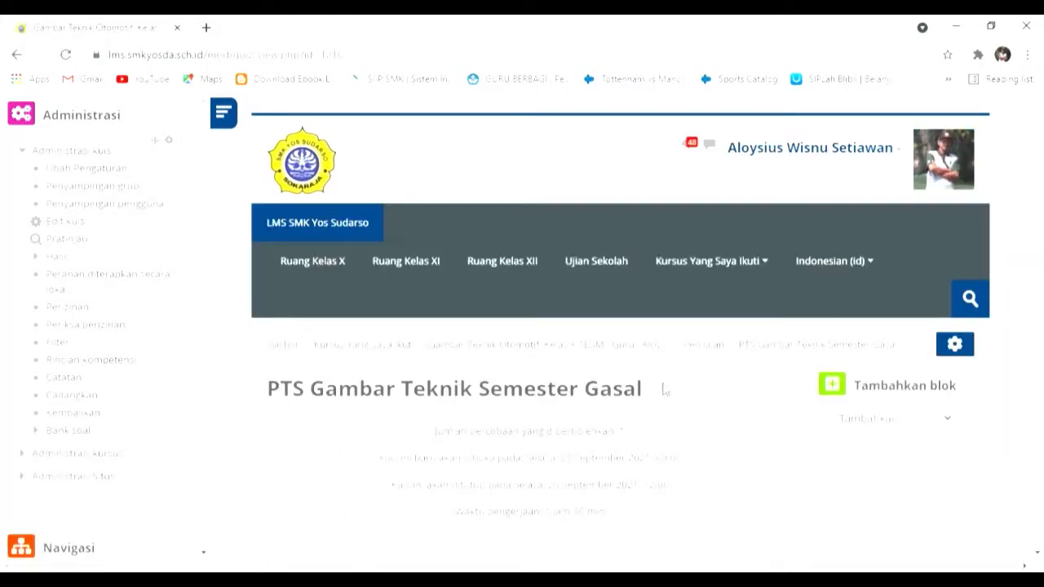
scroll(644, 378, down, 3)
click(555, 375)
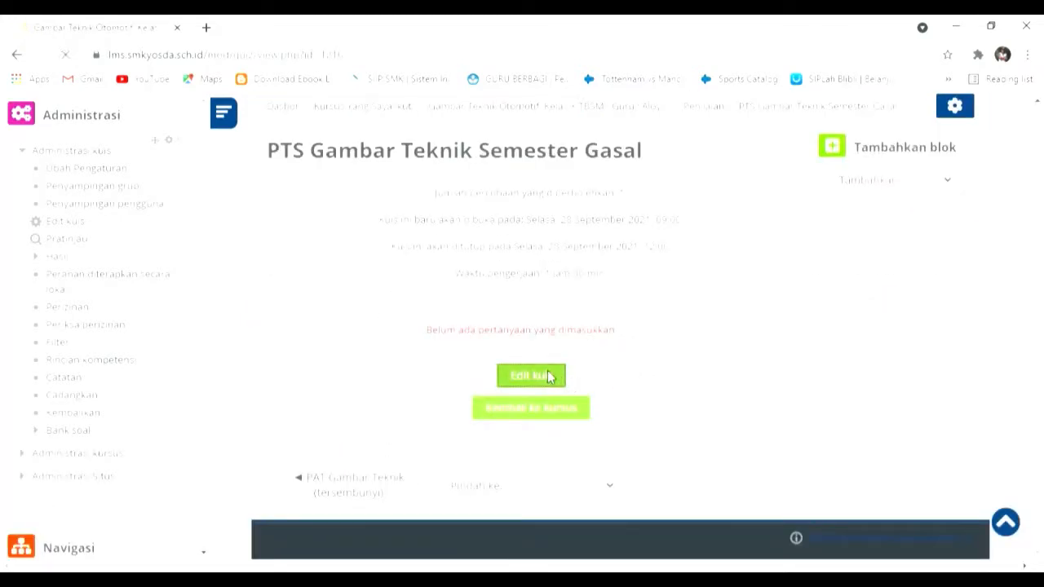
- Set the quiz's maximum grade to 100 and turn on question shuffling
scroll(734, 383, down, 2)
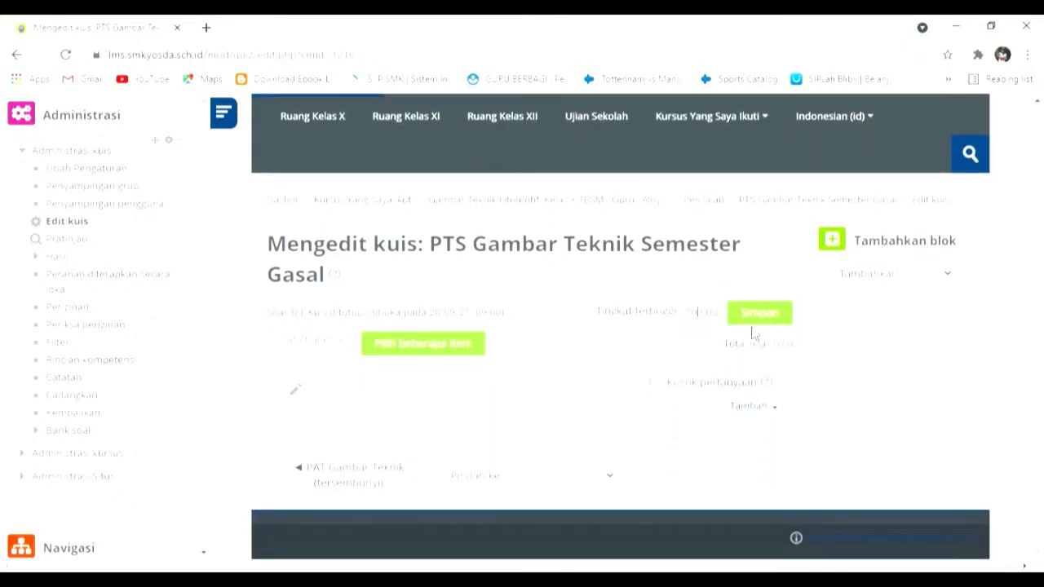
scroll(665, 390, up, 2)
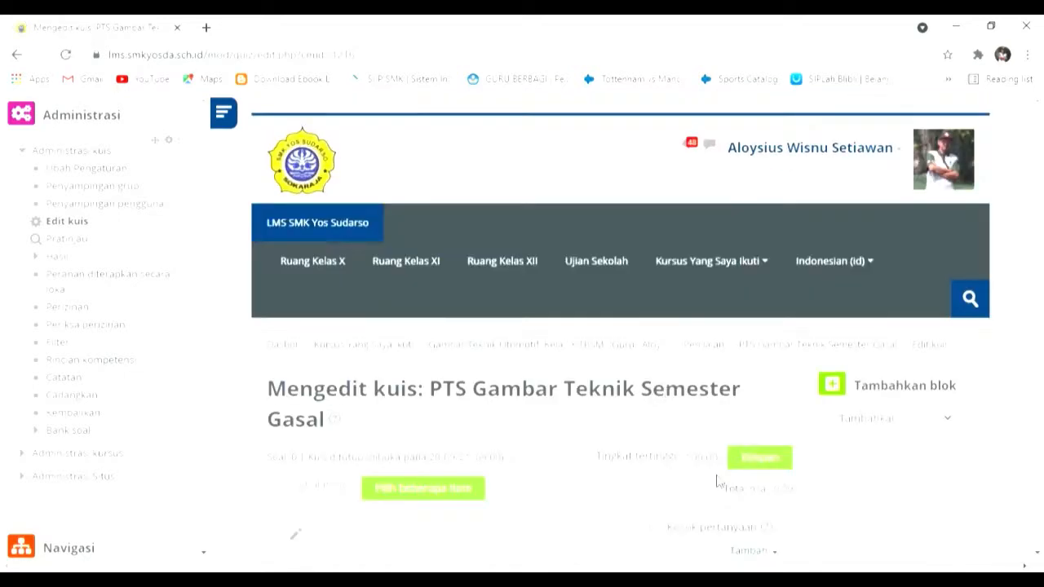
scroll(716, 481, down, 2)
click(654, 381)
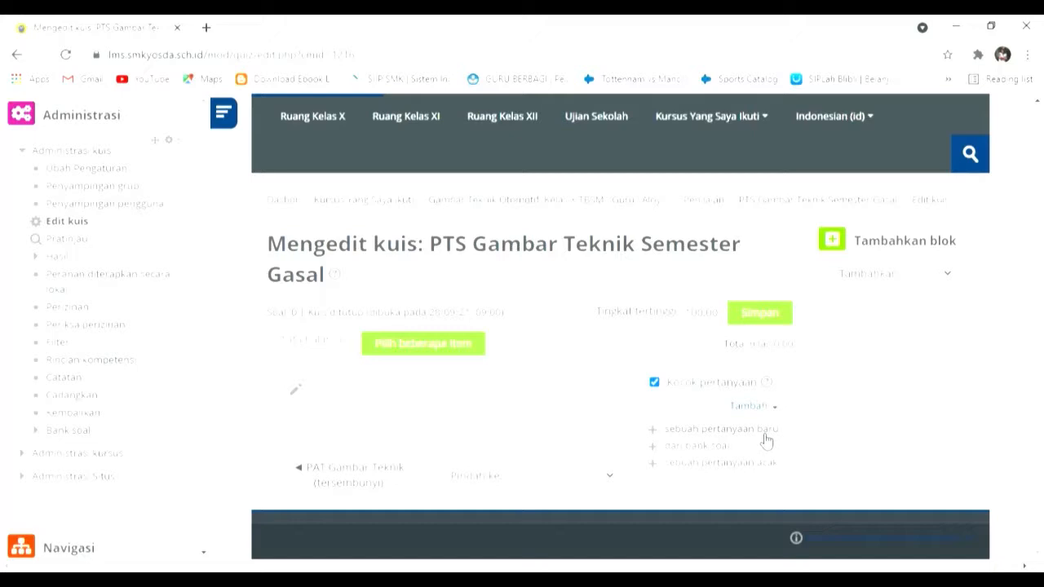
- Start adding quiz questions from the question bank and choose the imported pts gt x gasal category
click(712, 455)
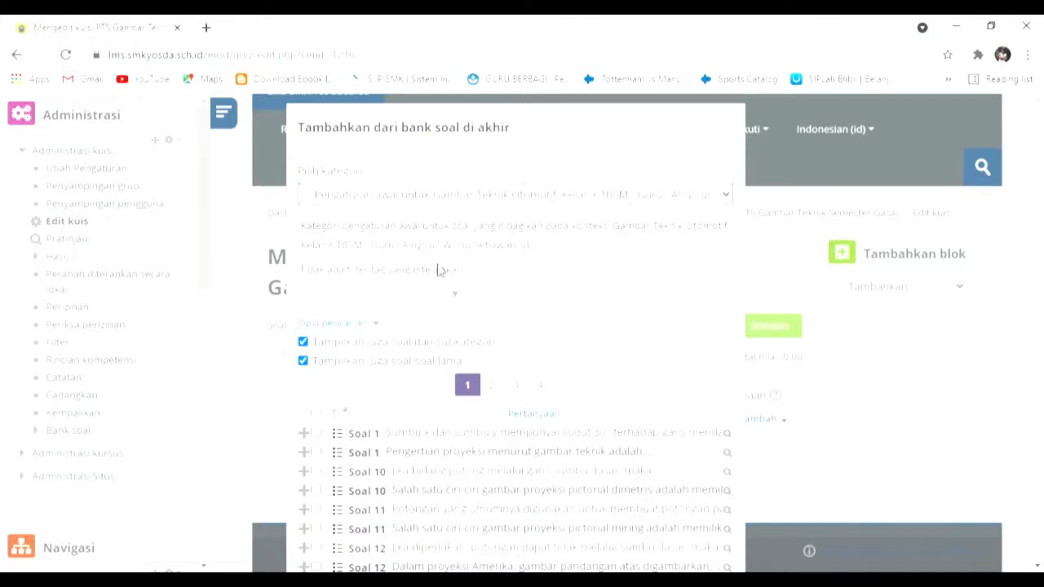
click(355, 309)
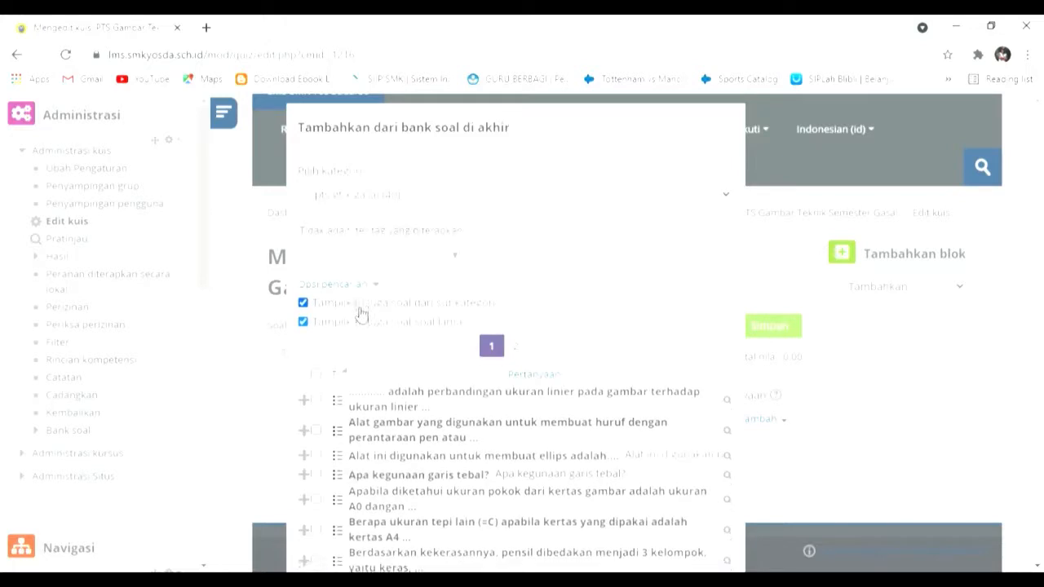
scroll(369, 309, down, 1)
scroll(371, 312, down, 3)
scroll(379, 314, up, 2)
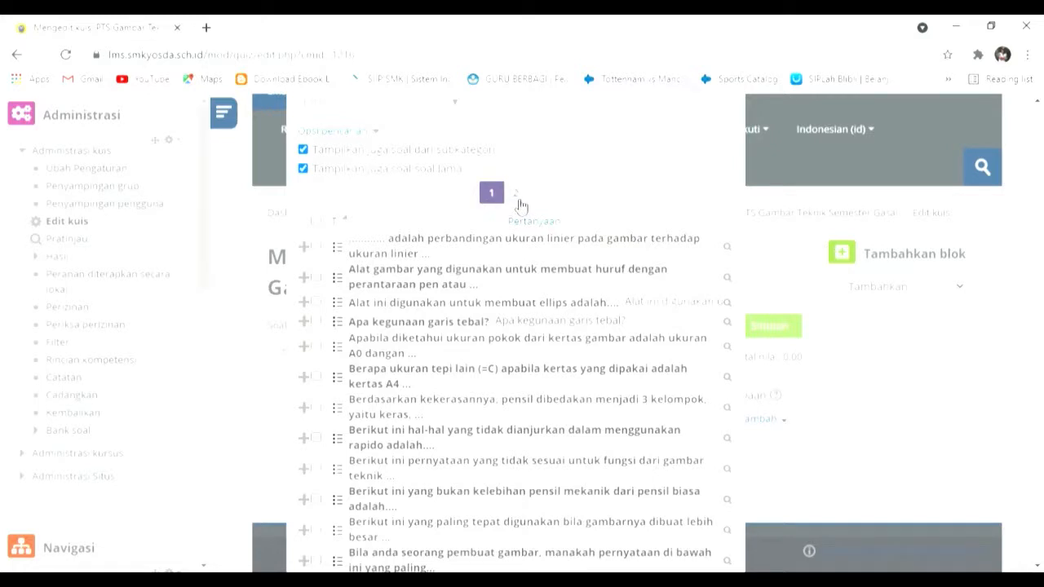
- Select the questions on the first page of the category, then display all 40 questions in a single list
click(316, 222)
scroll(499, 326, down, 4)
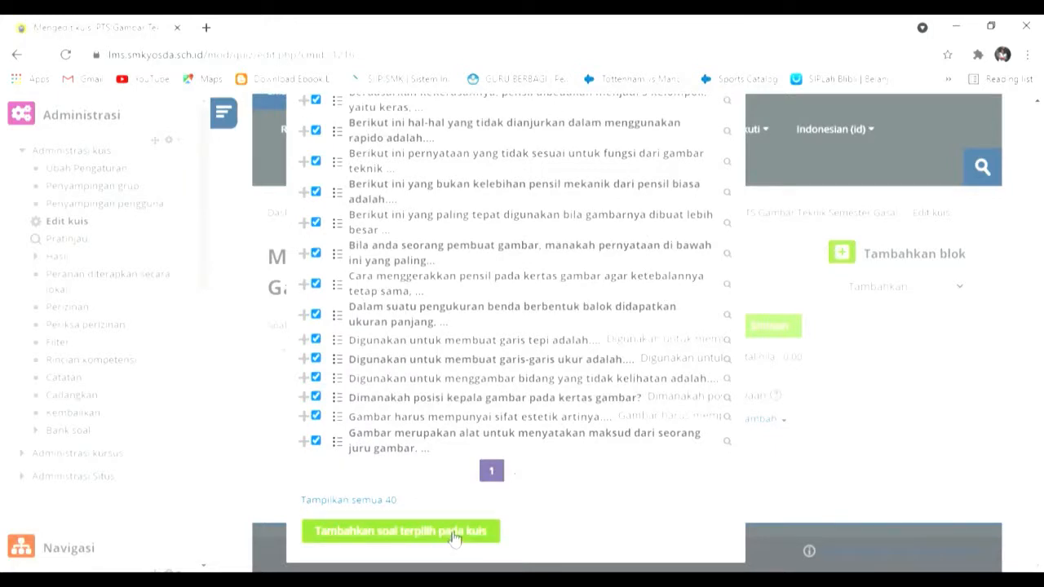
click(379, 504)
scroll(431, 497, down, 5)
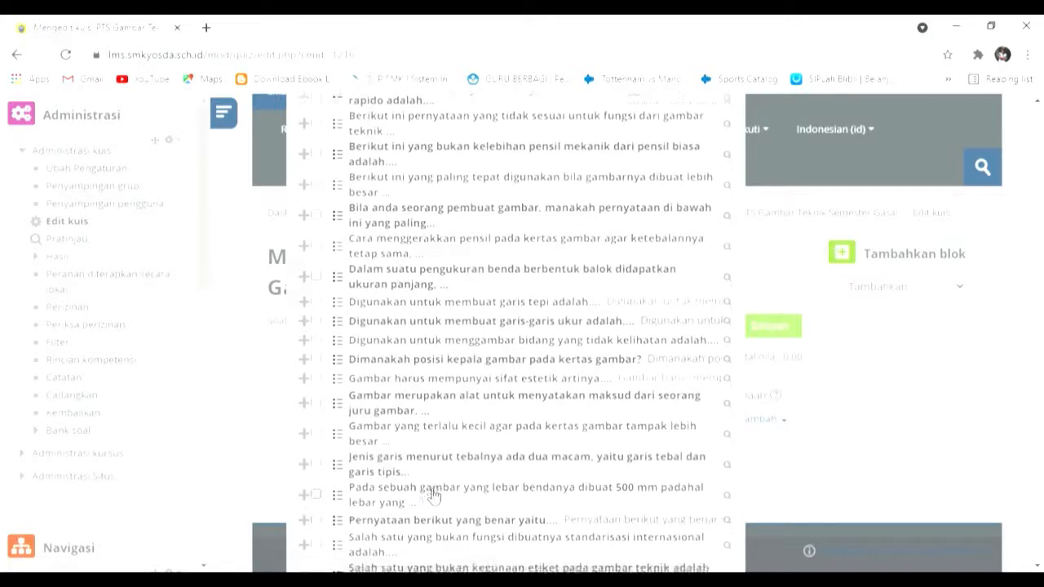
scroll(459, 505, up, 15)
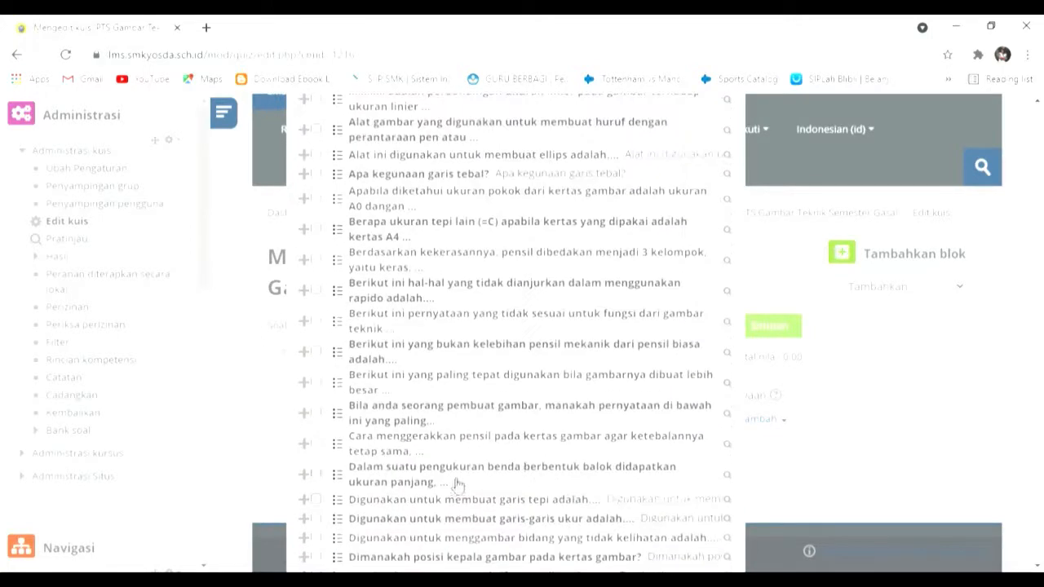
- Select all the listed questions and add them to the quiz
click(317, 343)
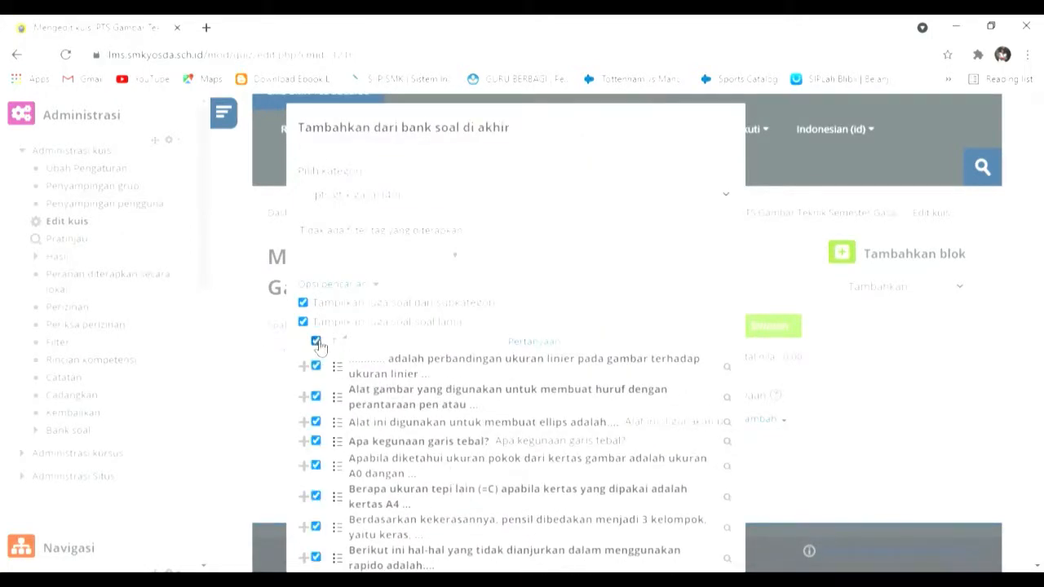
scroll(459, 420, down, 6)
scroll(459, 420, down, 5)
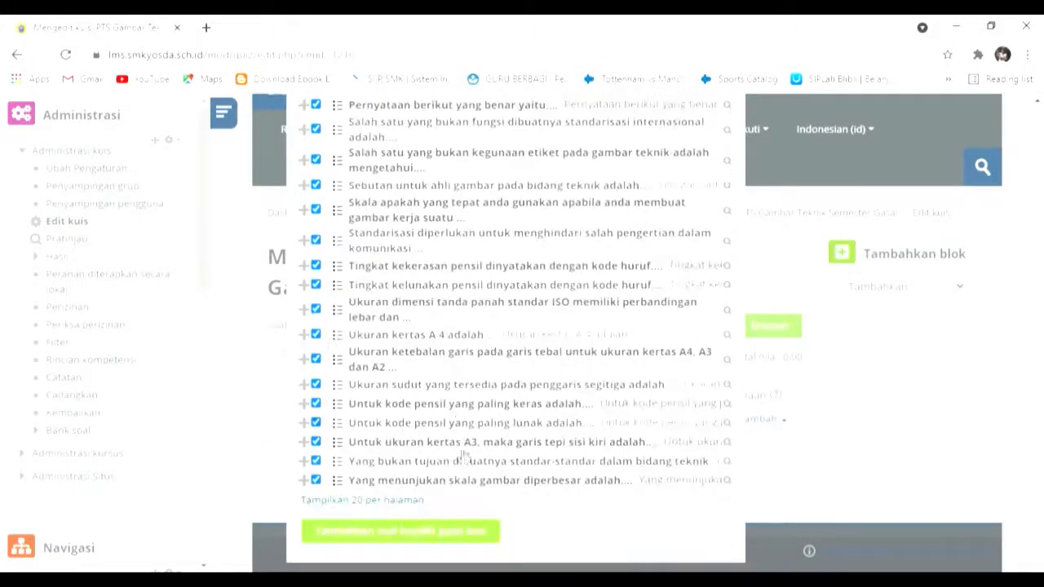
click(462, 532)
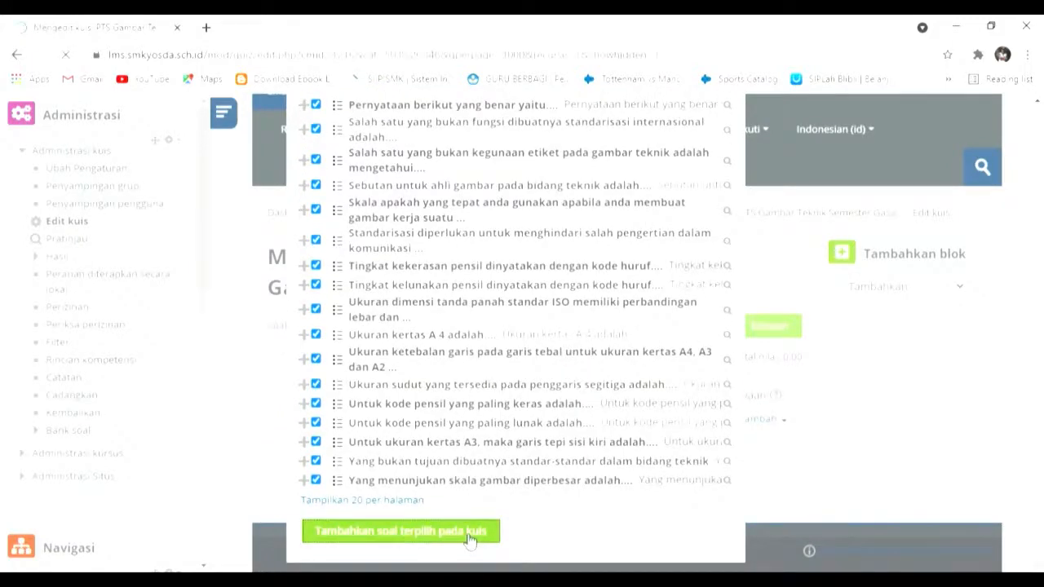
- Insert page breaks after questions 1 and 2 of the quiz, and look through the remaining questions to the last page
scroll(725, 405, down, 6)
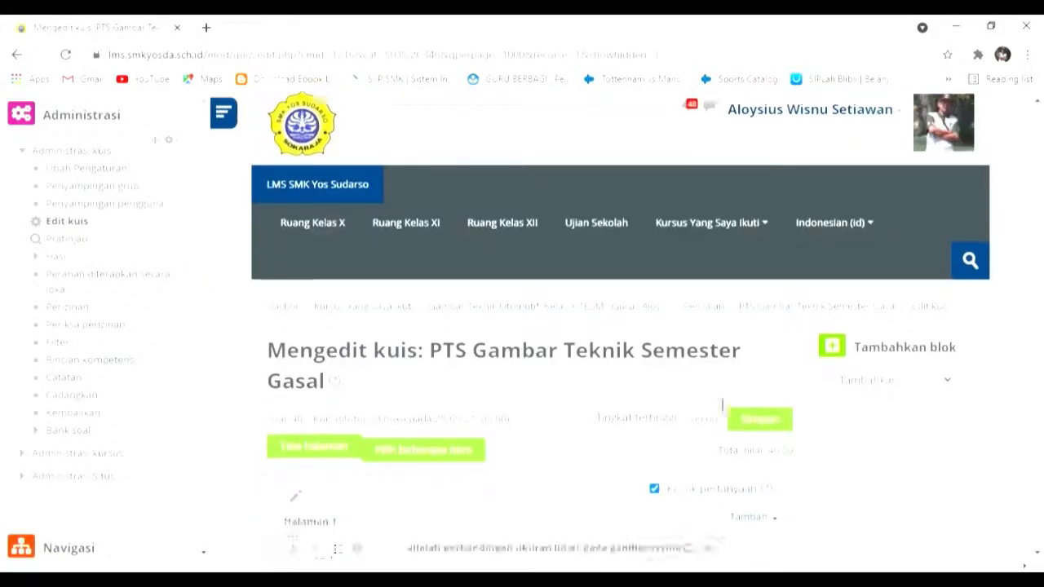
scroll(433, 368, up, 3)
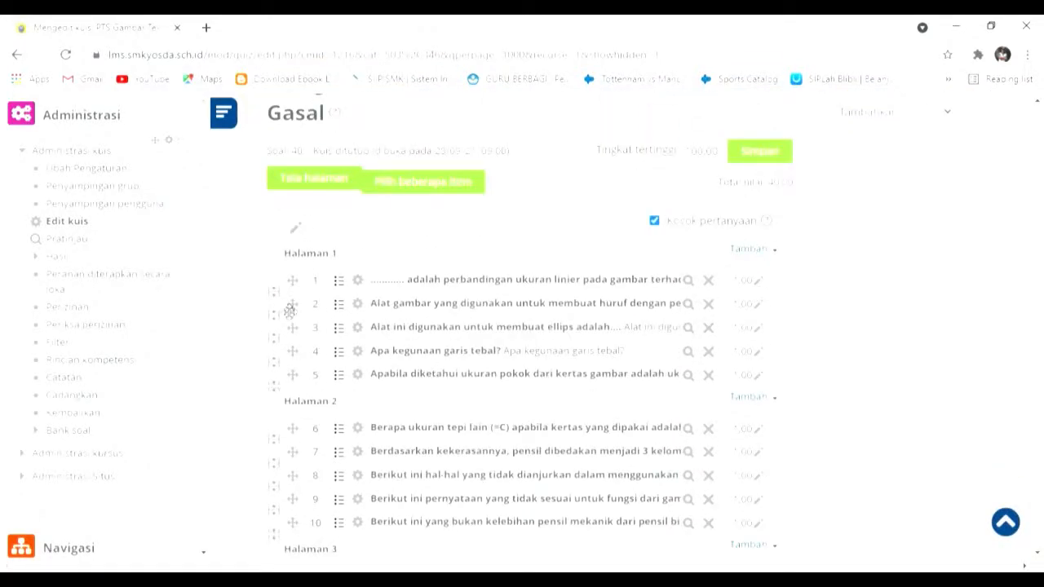
click(275, 295)
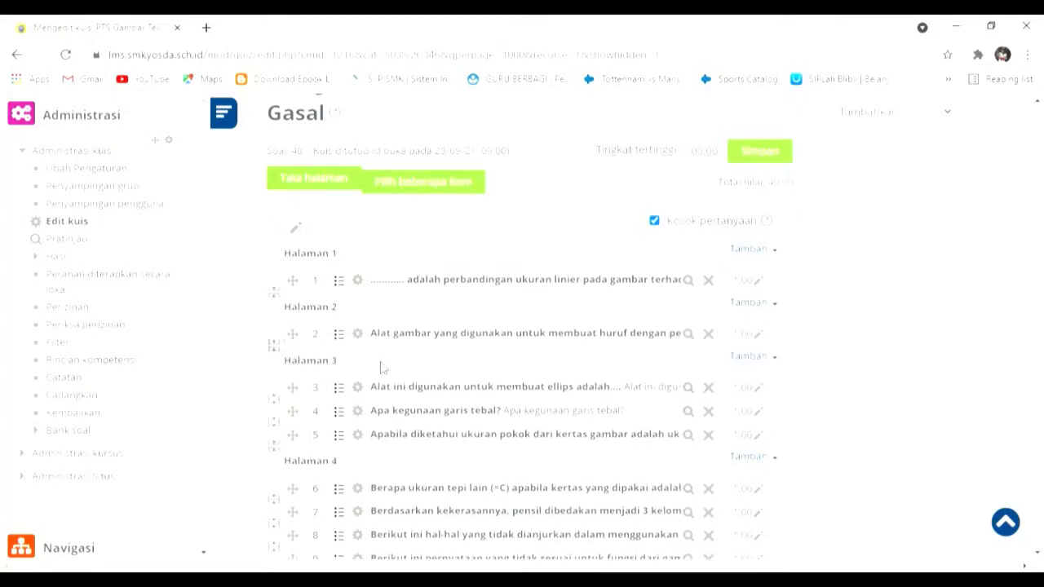
scroll(410, 380, down, 3)
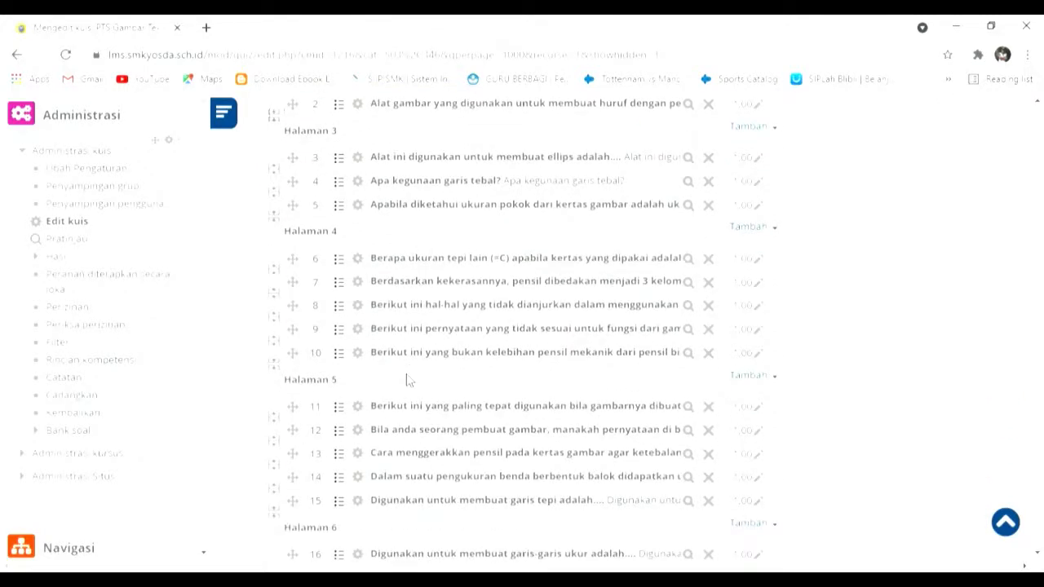
scroll(410, 380, down, 3)
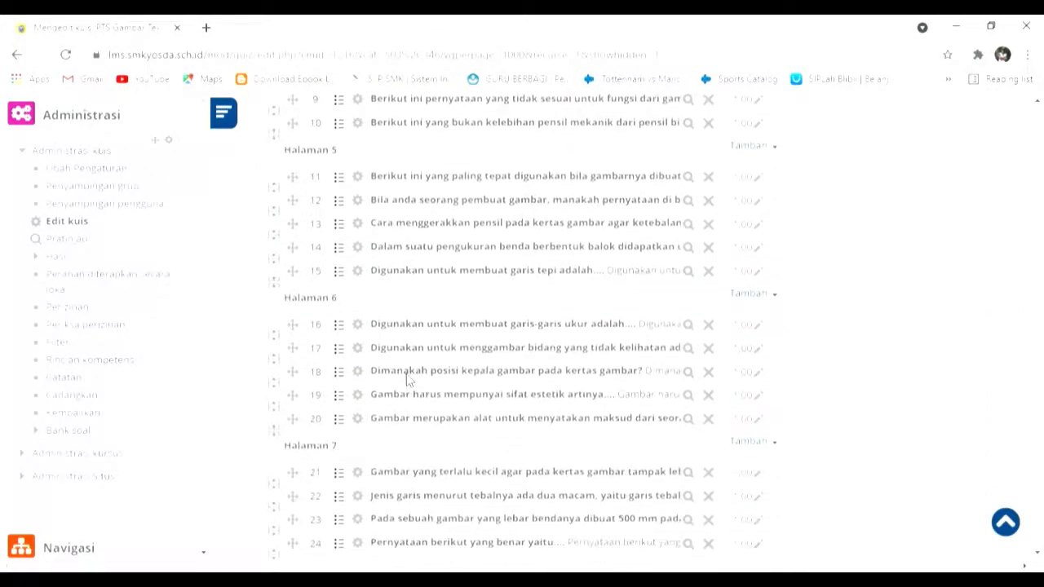
scroll(410, 379, down, 8)
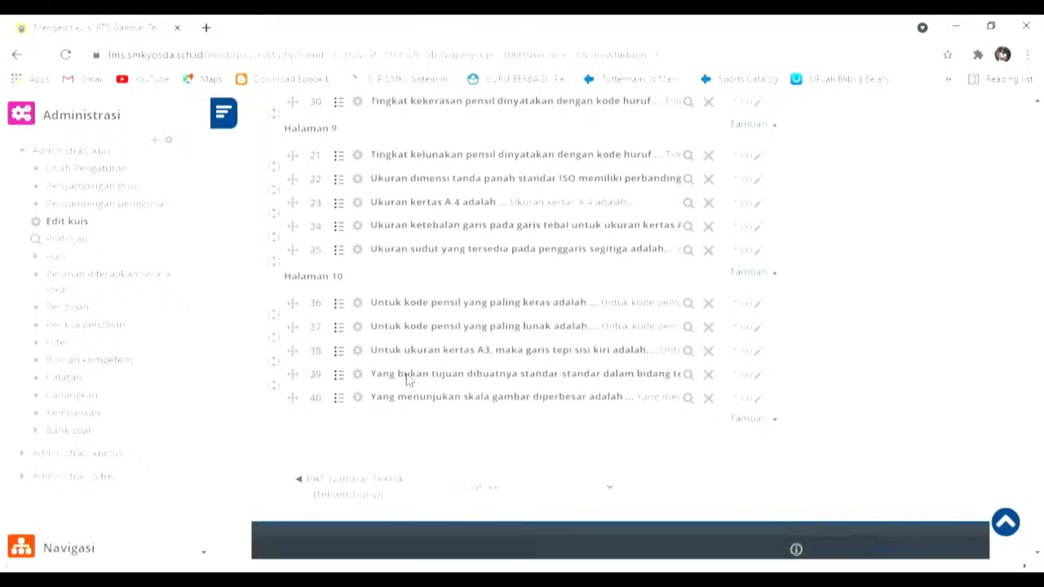
scroll(410, 380, up, 2)
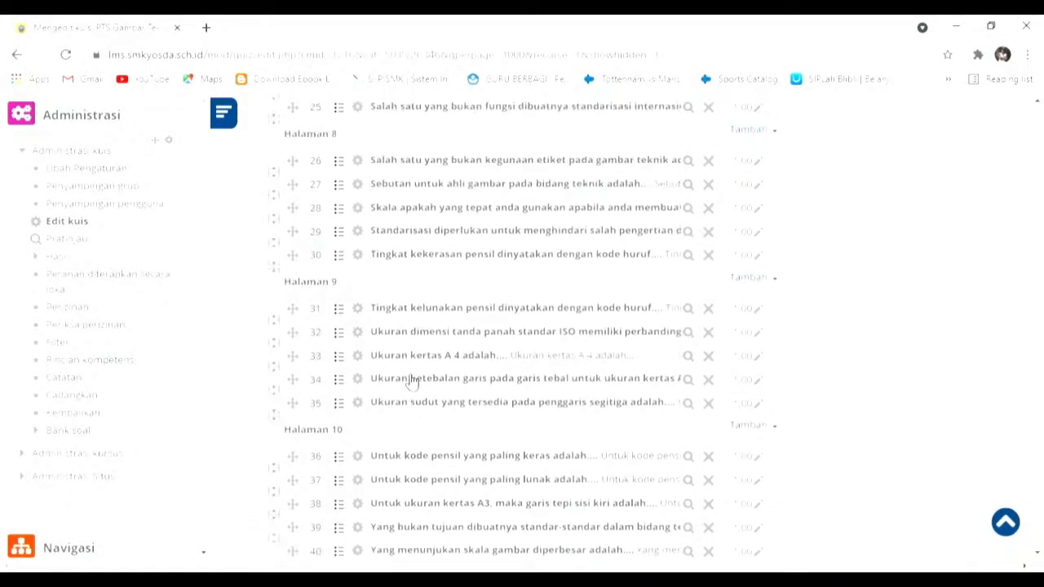